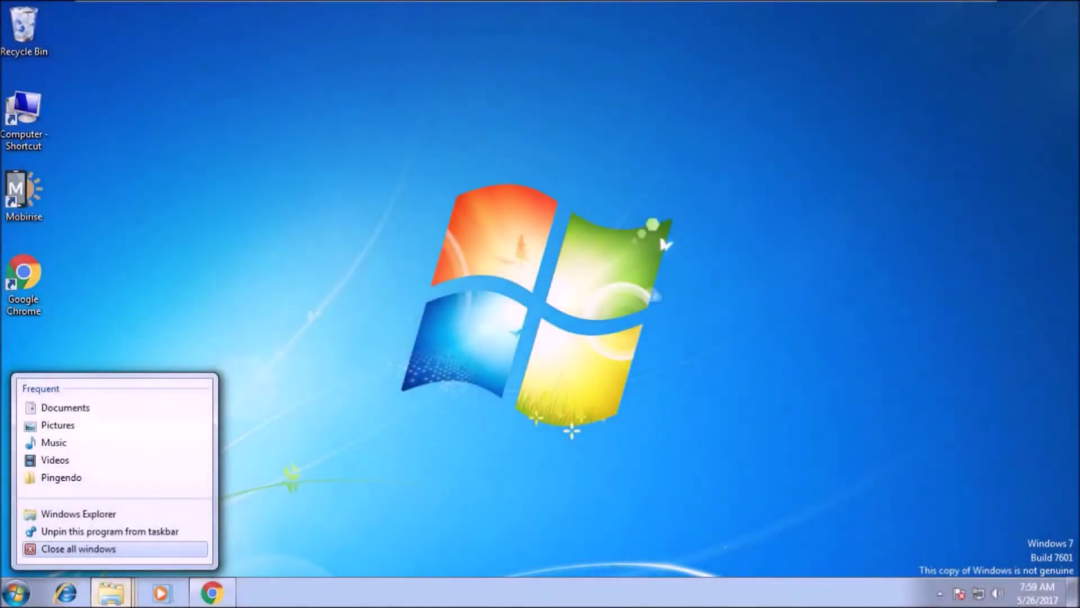
Refresh the desktop, then switch back to the Chrome window
left_click(50, 548)
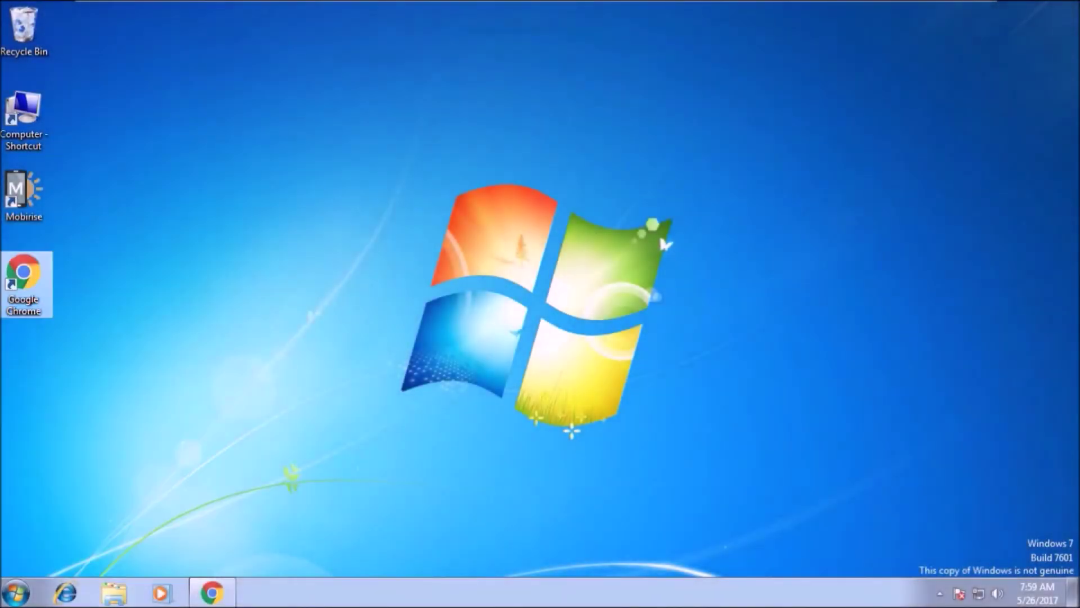
right_click(266, 305)
left_click(298, 349)
key("alt+Tab")
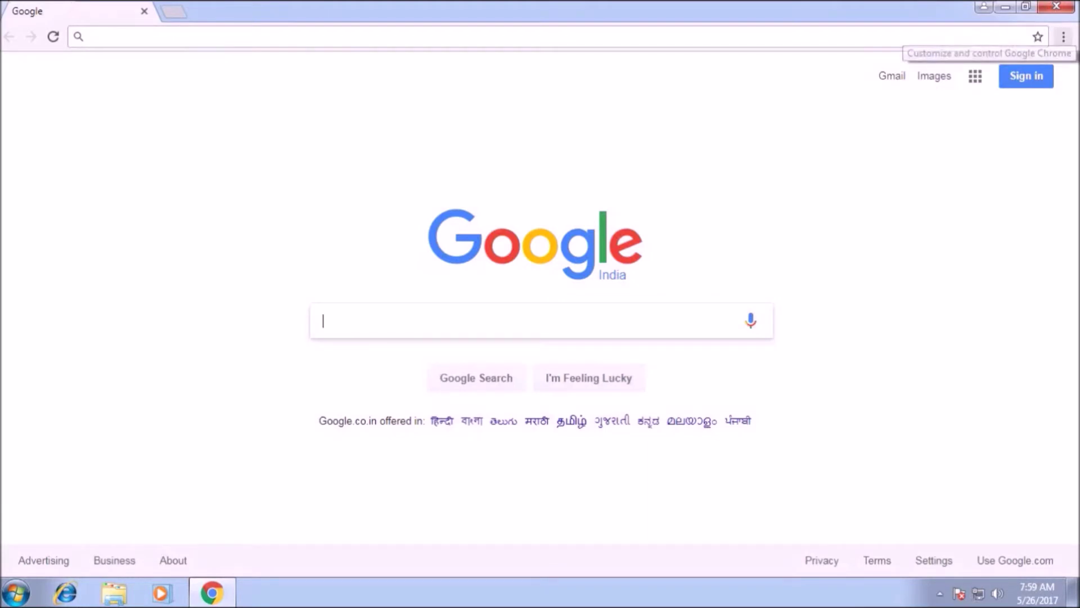
Open Chrome's Settings page and scroll down to the Advanced link
left_click(1063, 37)
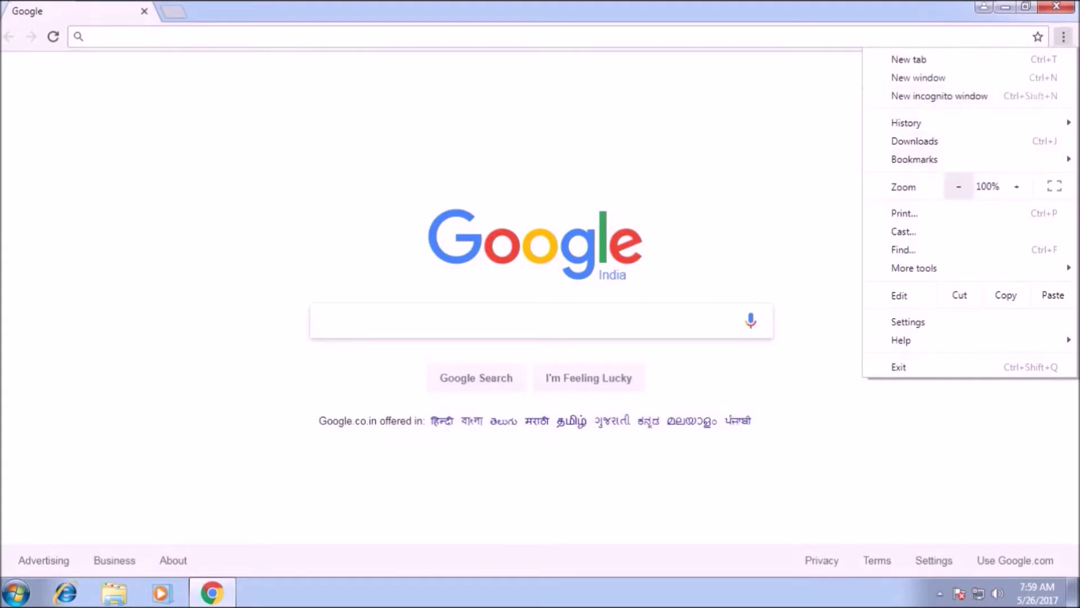
left_click(908, 322)
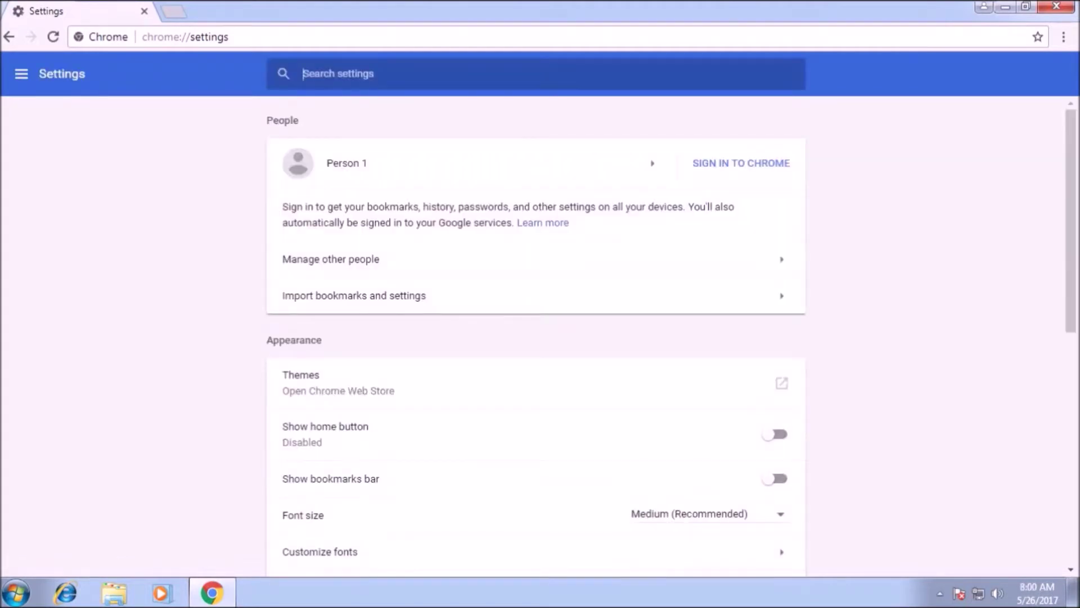
scroll(540, 336, "down", 2)
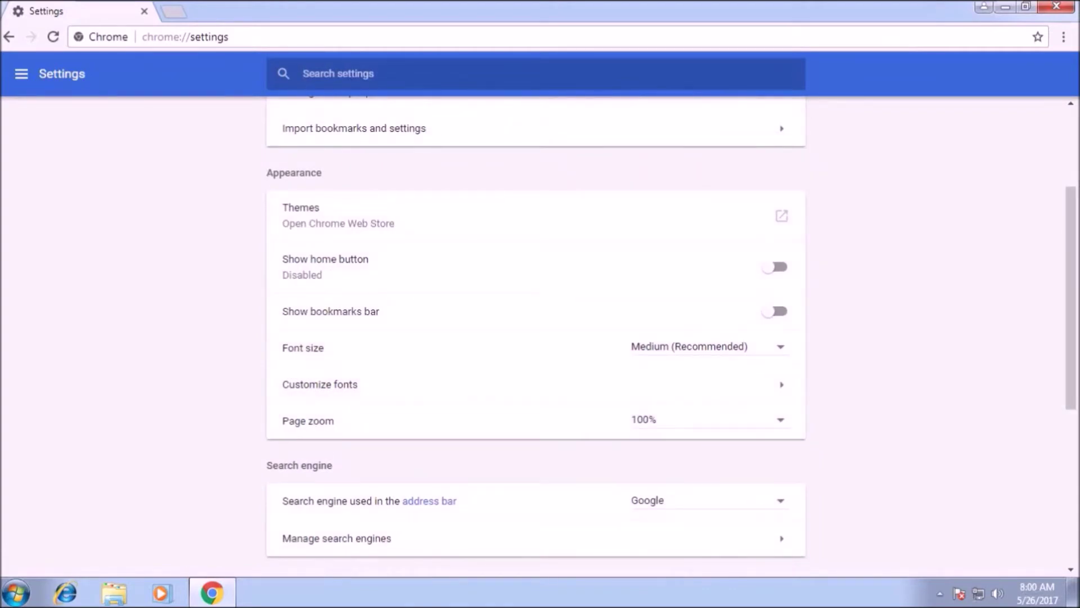
scroll(540, 336, "down", 3)
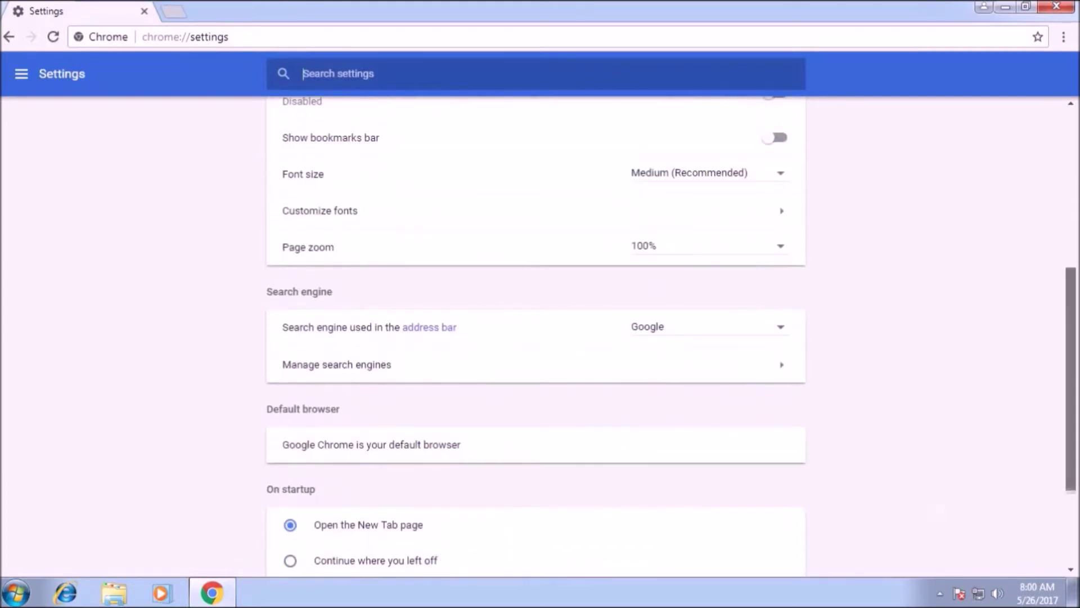
scroll(540, 335, "down", 1)
scroll(540, 336, "down", 2)
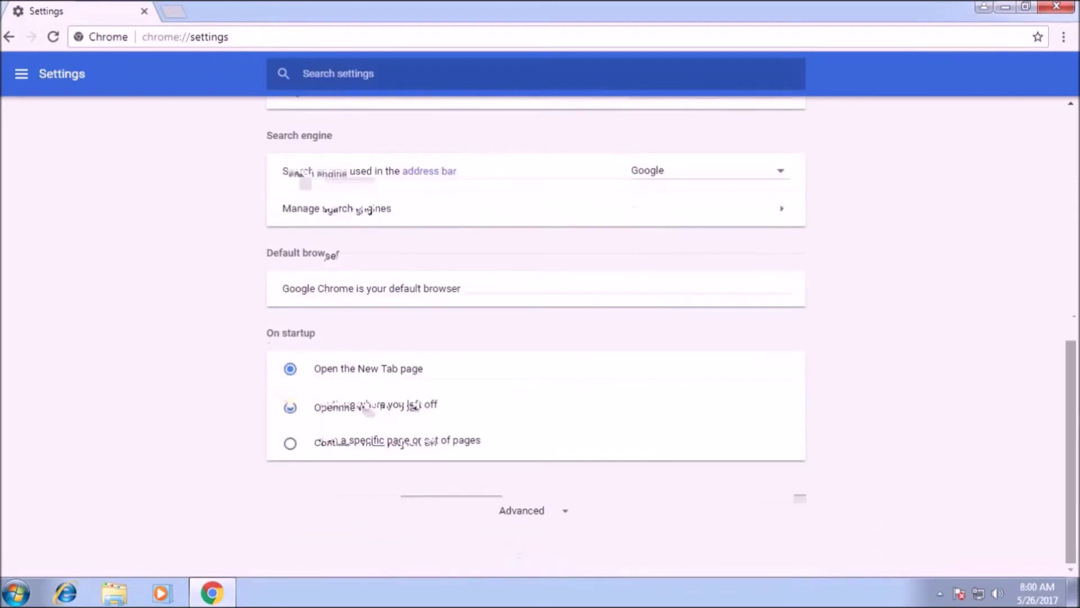
Expand advanced settings, enable Send a 'Do Not Track' request, and scan the remaining options
left_click(521, 510)
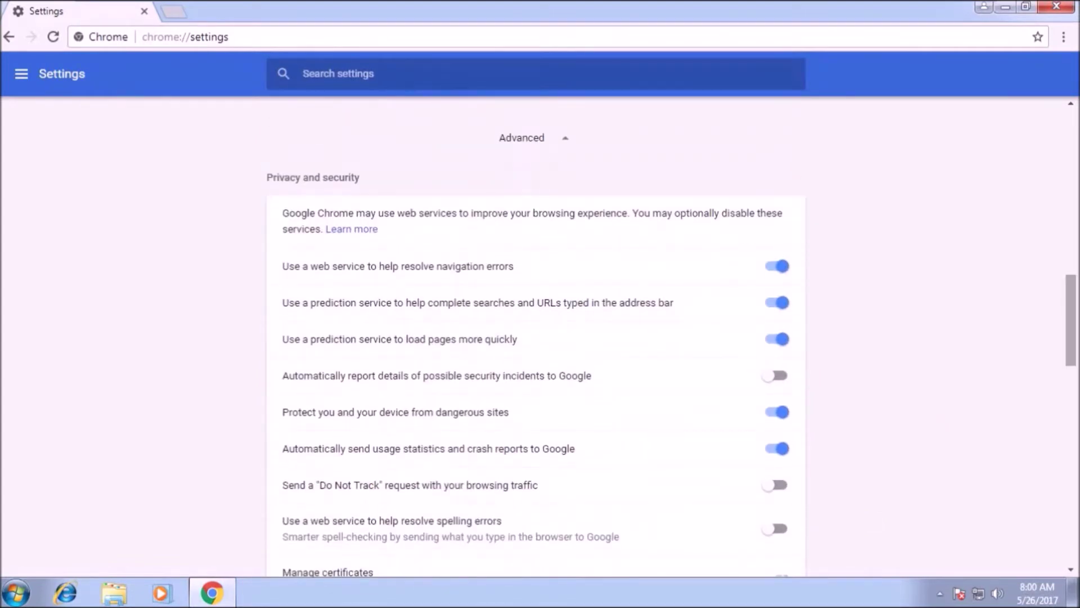
scroll(541, 336, "down", 2)
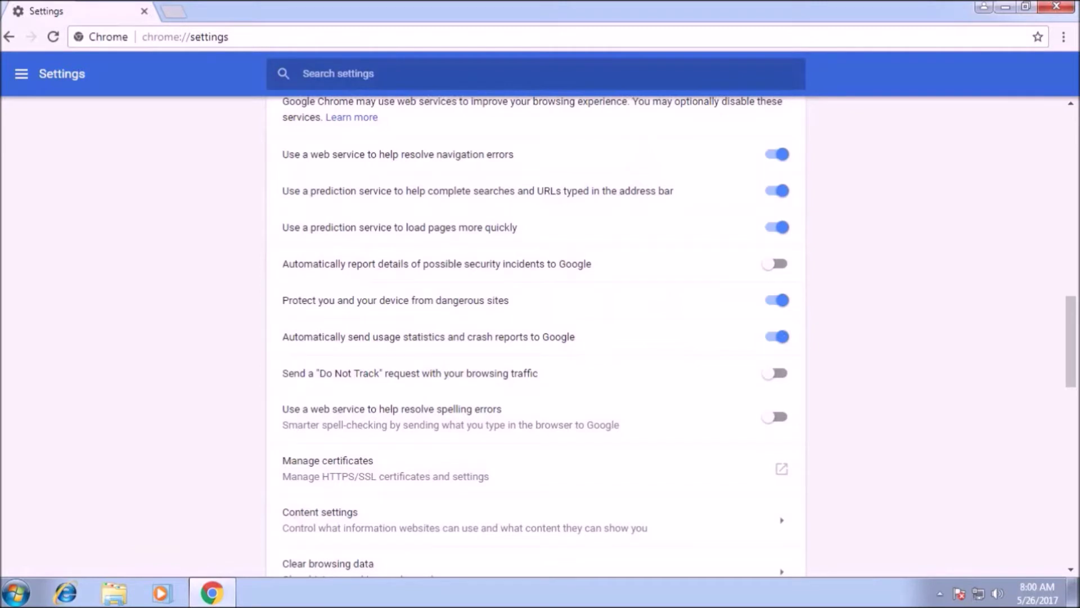
left_click(776, 373)
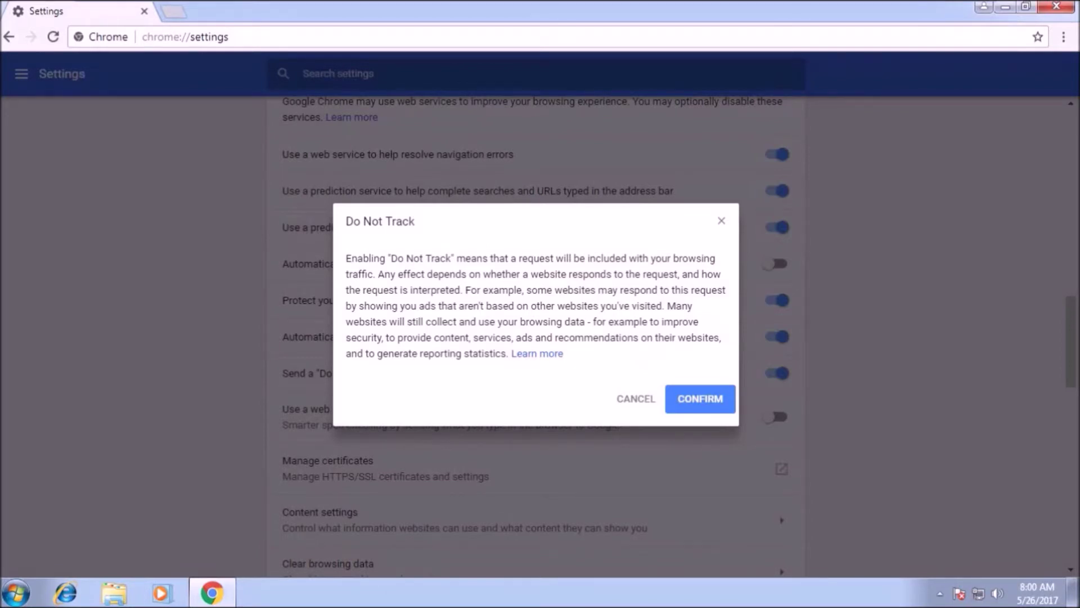
key("Return")
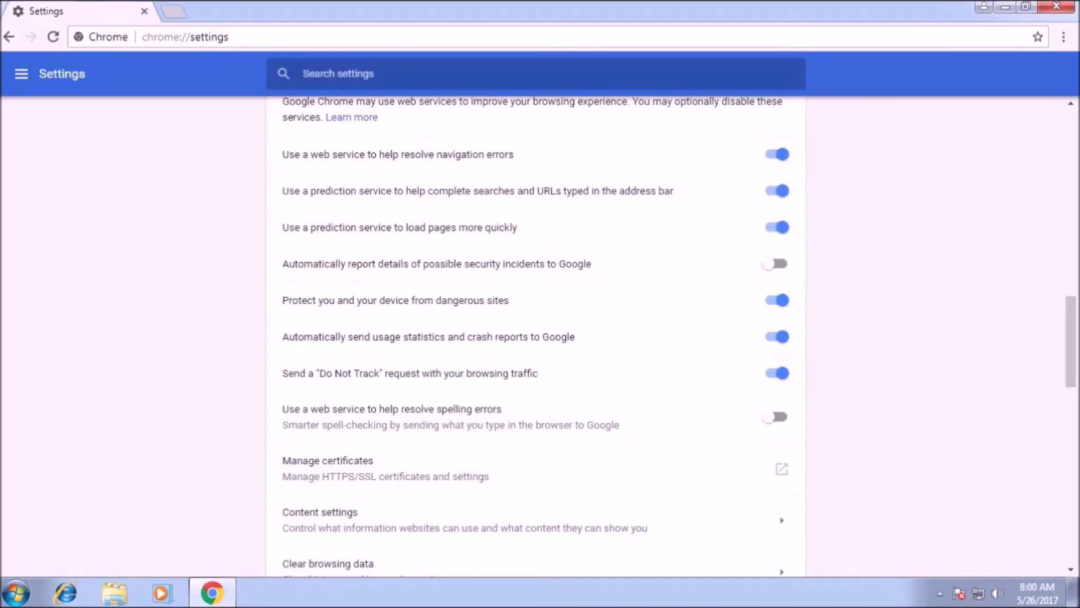
scroll(679, 335, "down", 4)
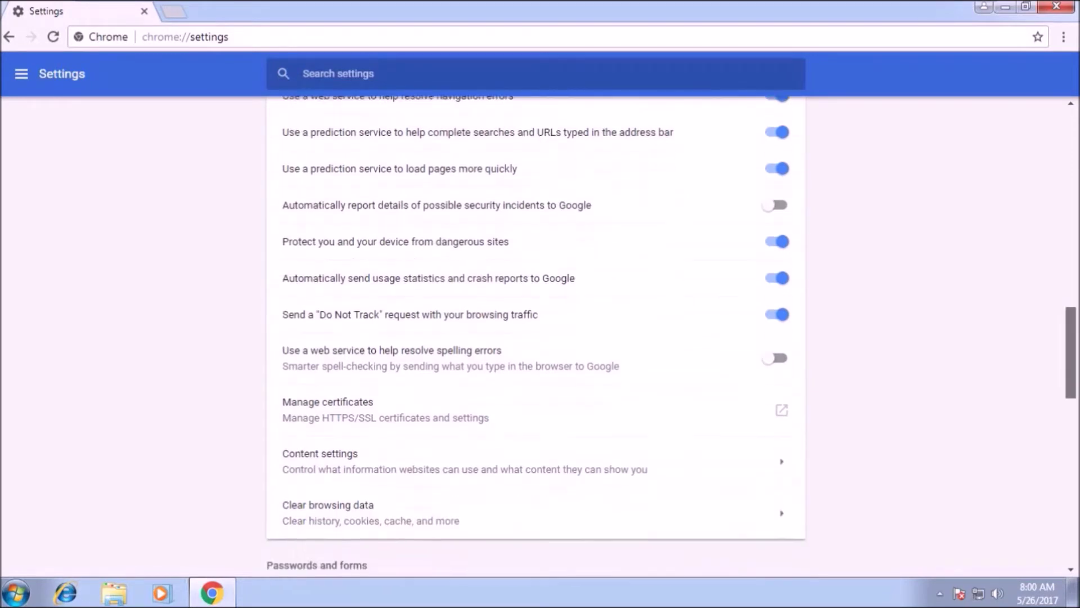
scroll(535, 335, "down", 1)
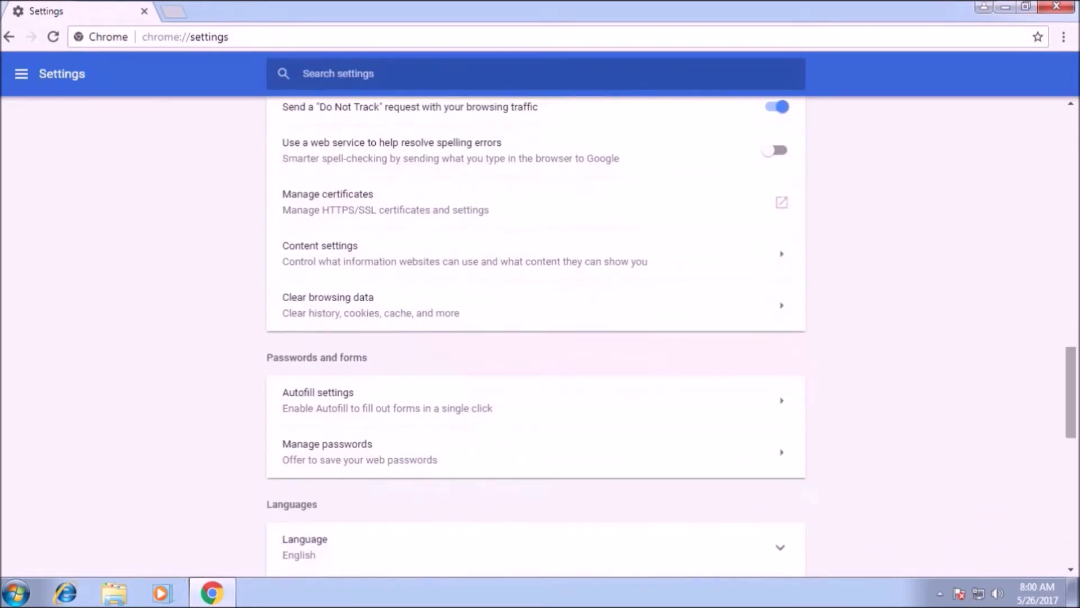
scroll(536, 334, "down", 5)
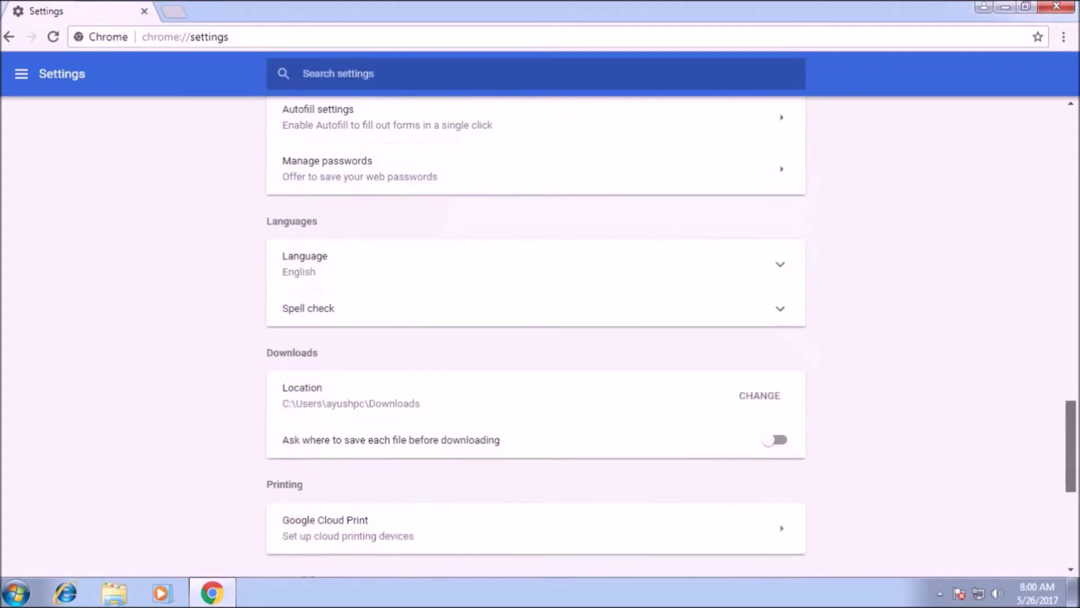
scroll(536, 335, "down", 2)
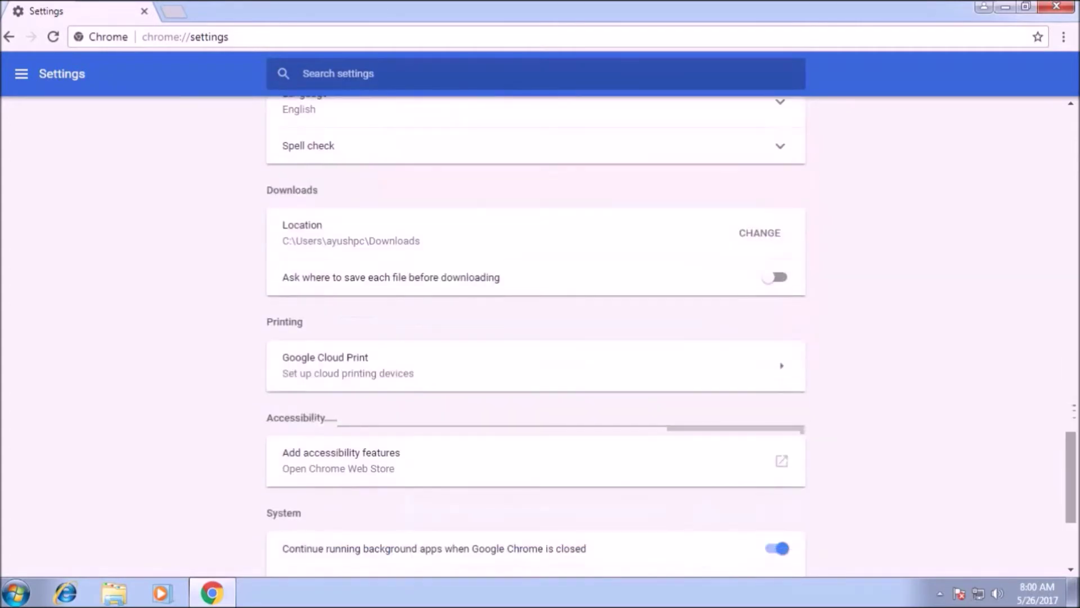
scroll(536, 335, "down", 3)
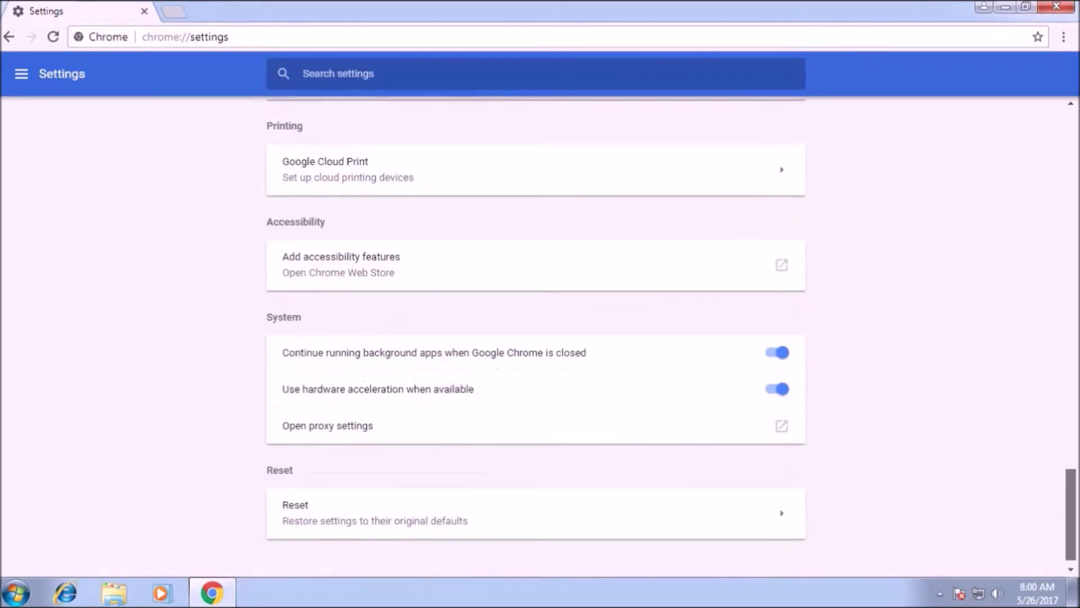
scroll(535, 335, "up", 10)
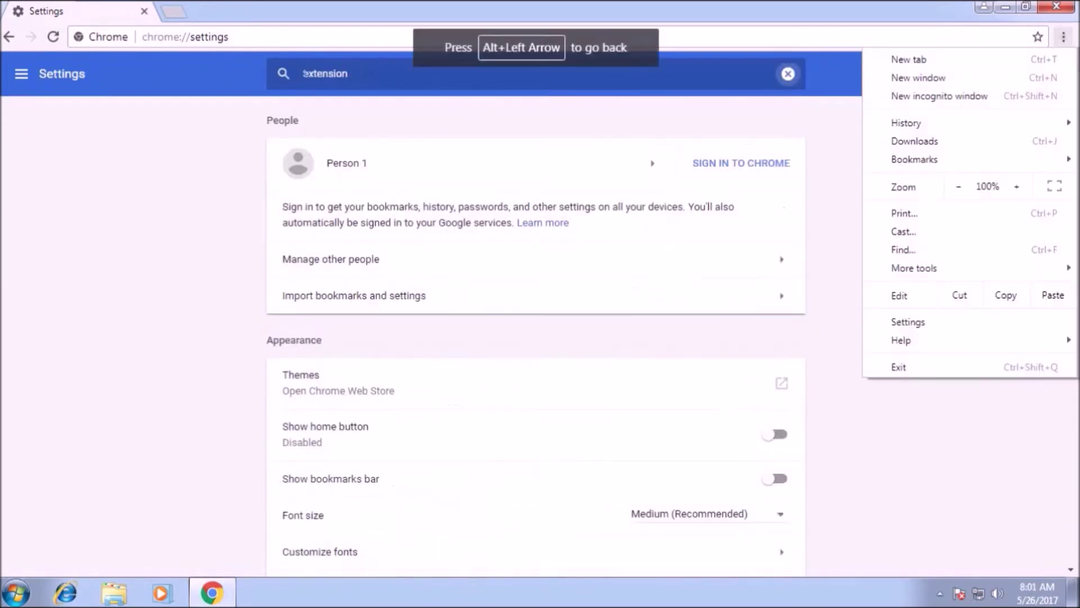
From Extensions, search the Chrome Web Store for 'ghostery' and choose to add Ghostery
mouse_move(915, 268)
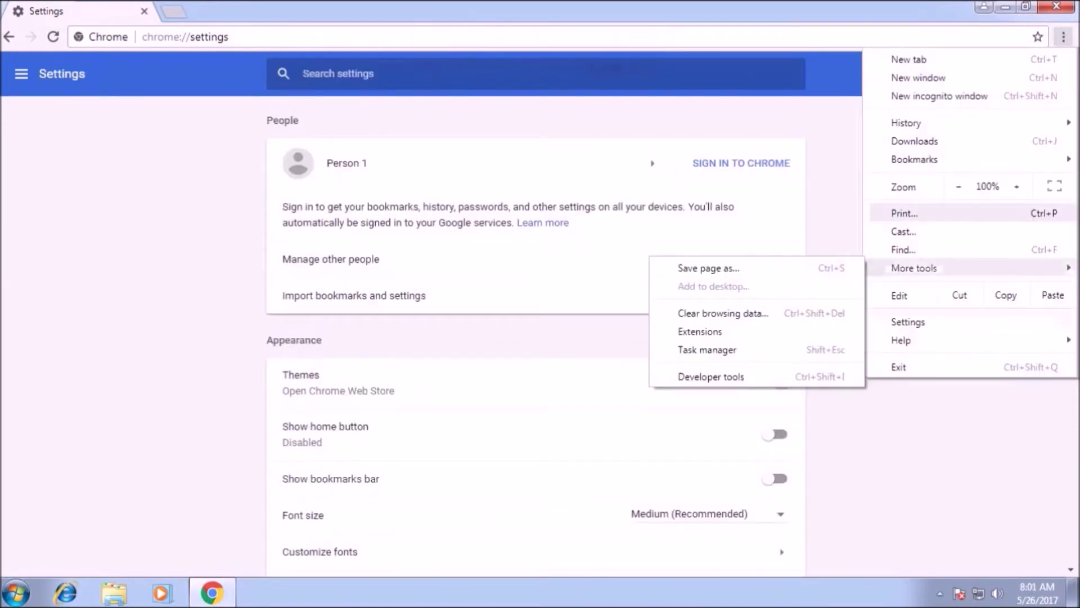
left_click(700, 330)
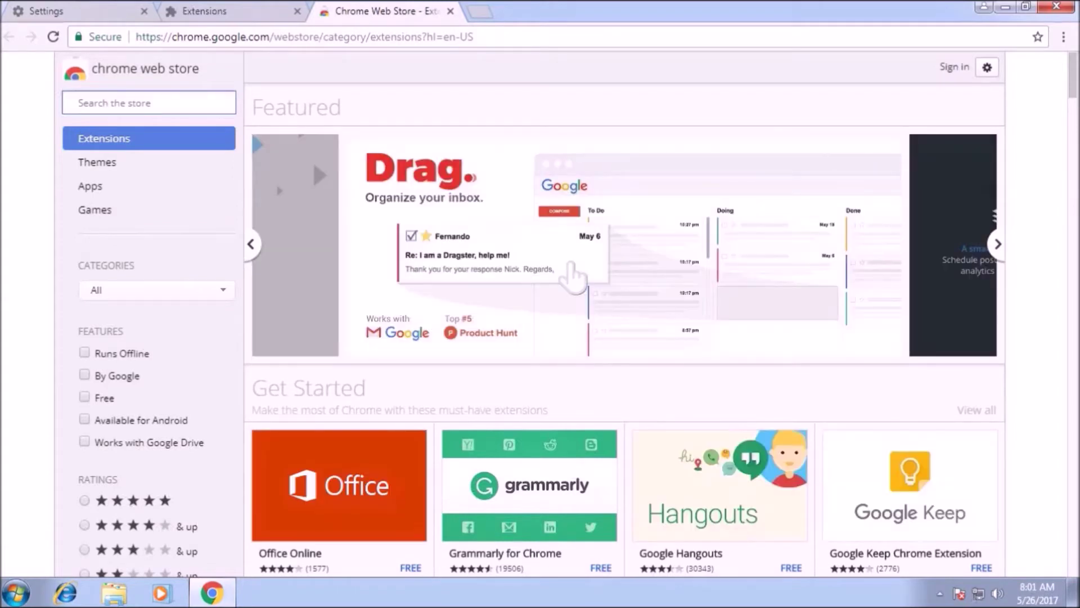
type("gh")
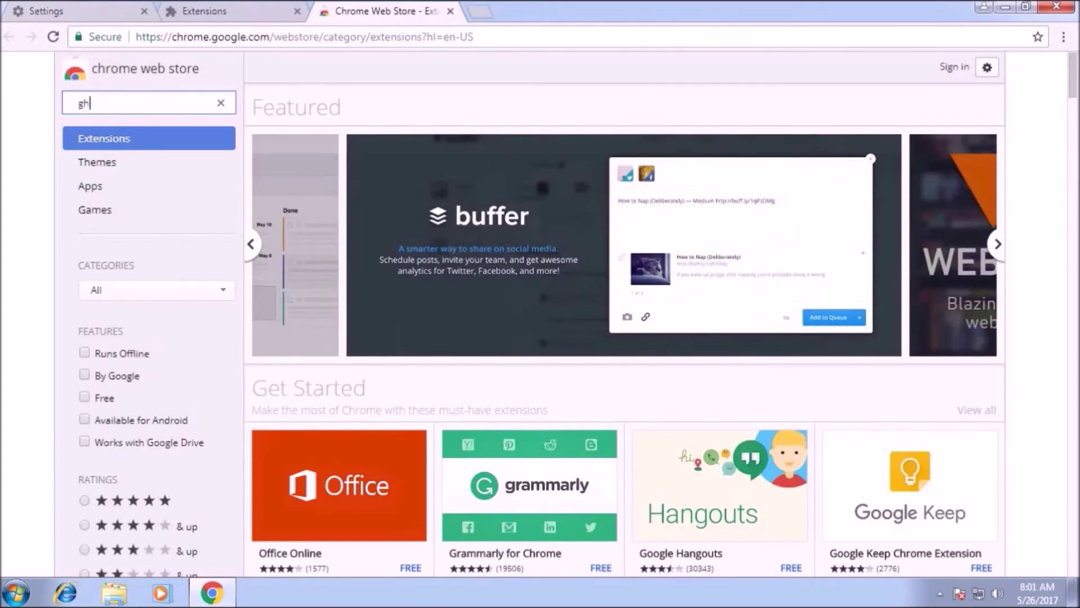
type("ostery")
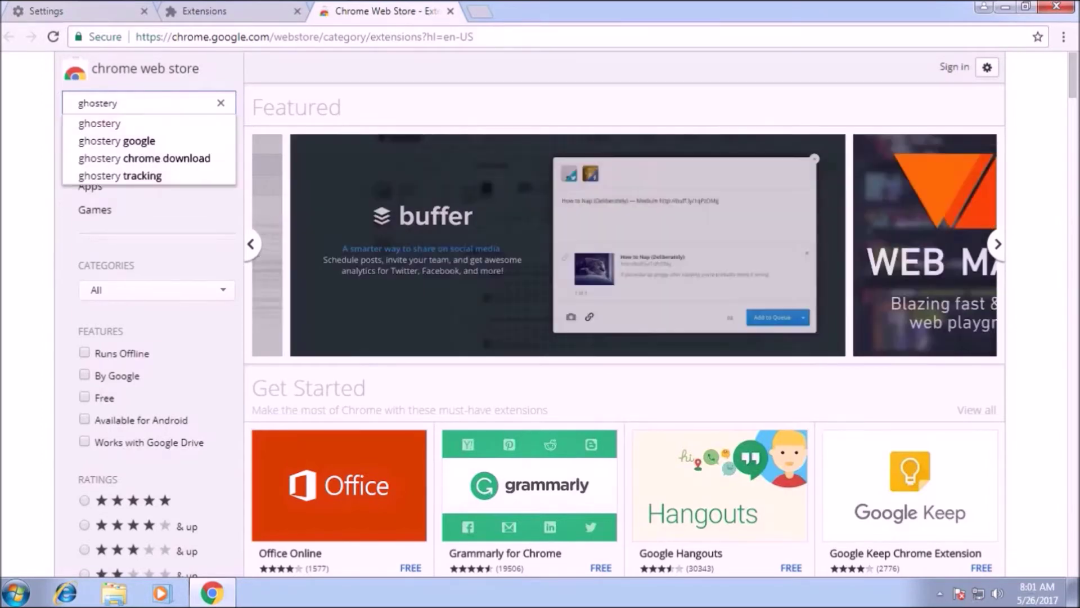
key("Return")
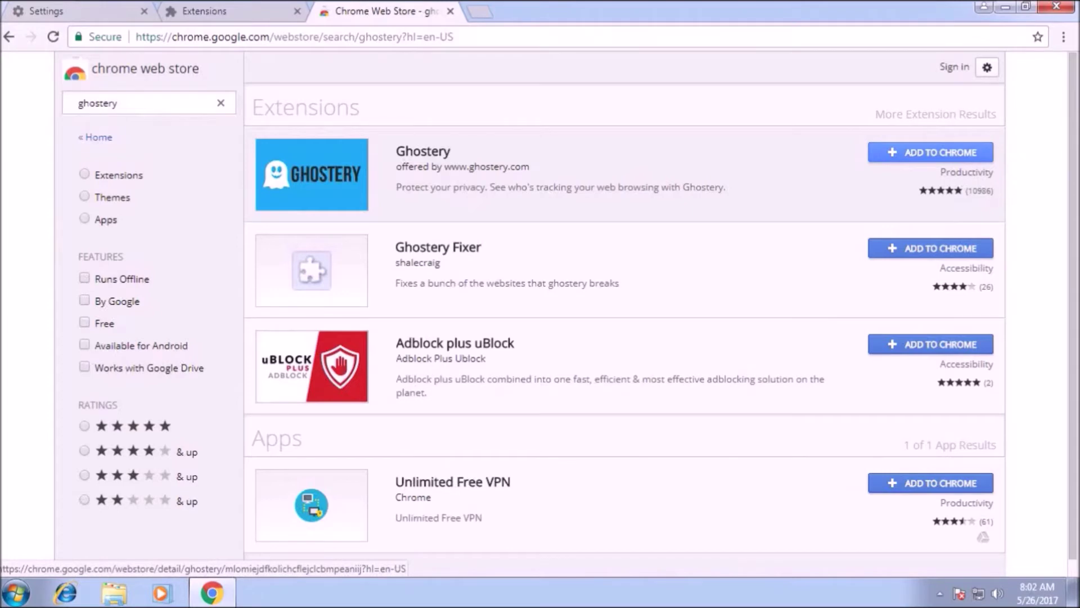
left_click(931, 152)
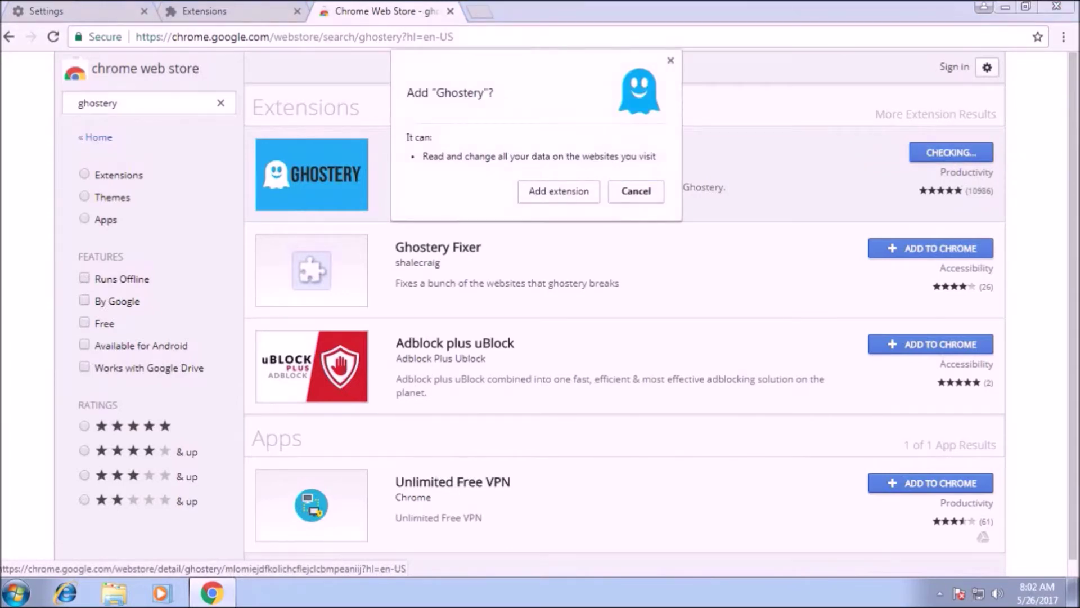
Confirm Add extension so Ghostery installs and its settings page opens
left_click(559, 191)
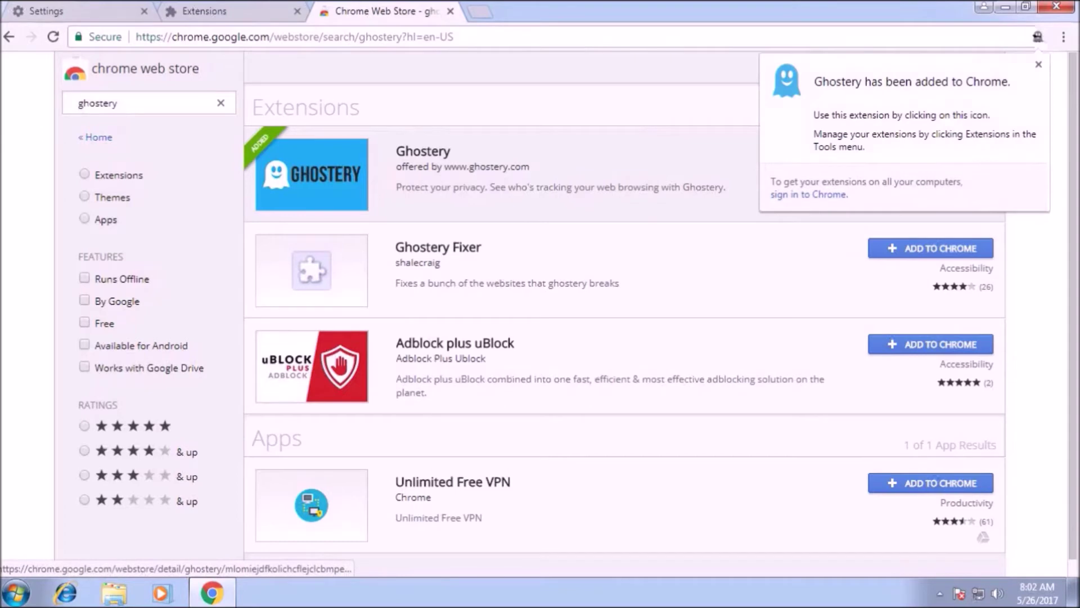
mouse_move(337, 2)
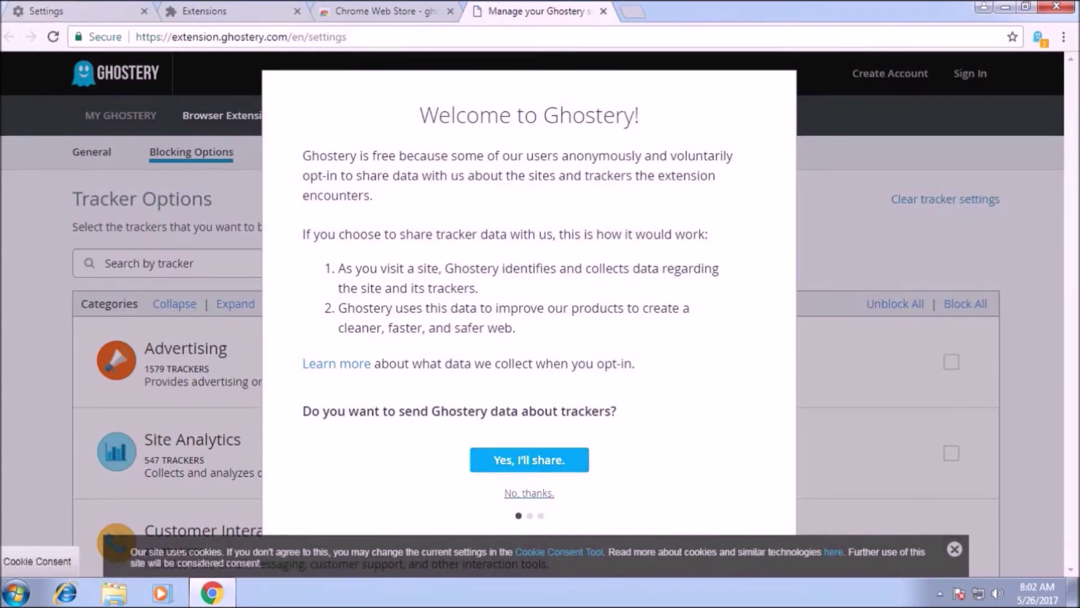
Decline Ghostery's data sharing, dismiss the account prompt, and scroll through the tracker categories
left_click(529, 493)
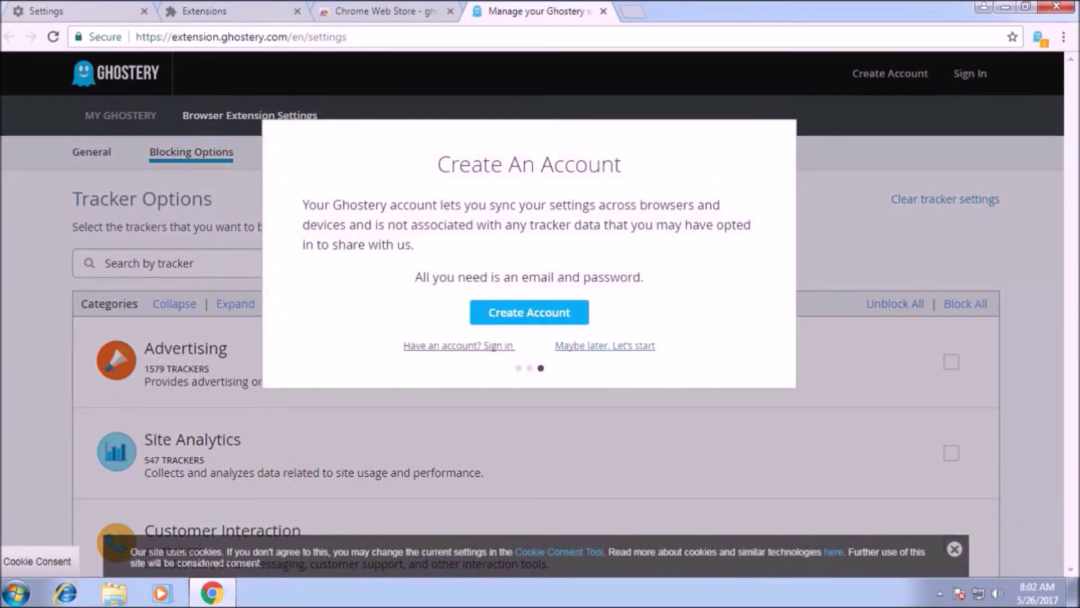
key("Escape")
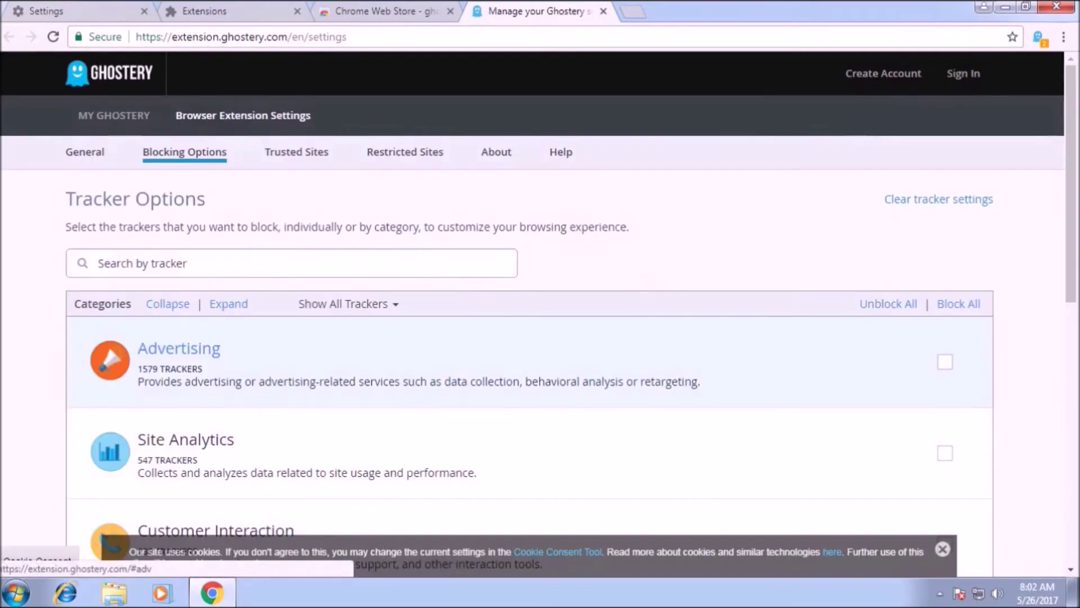
scroll(539, 310, "down", 2)
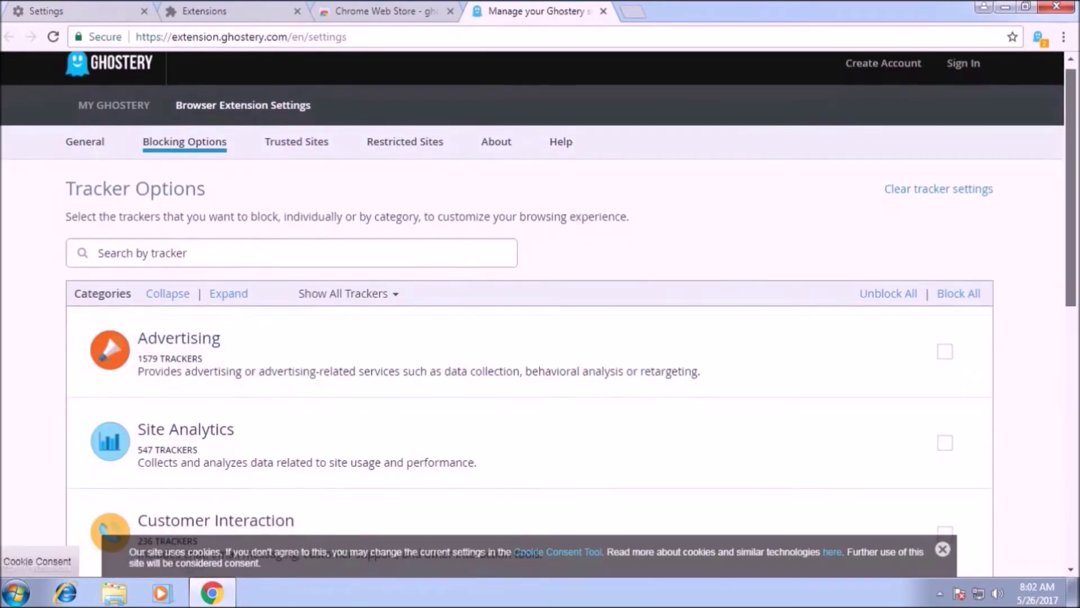
scroll(539, 310, "down", 1)
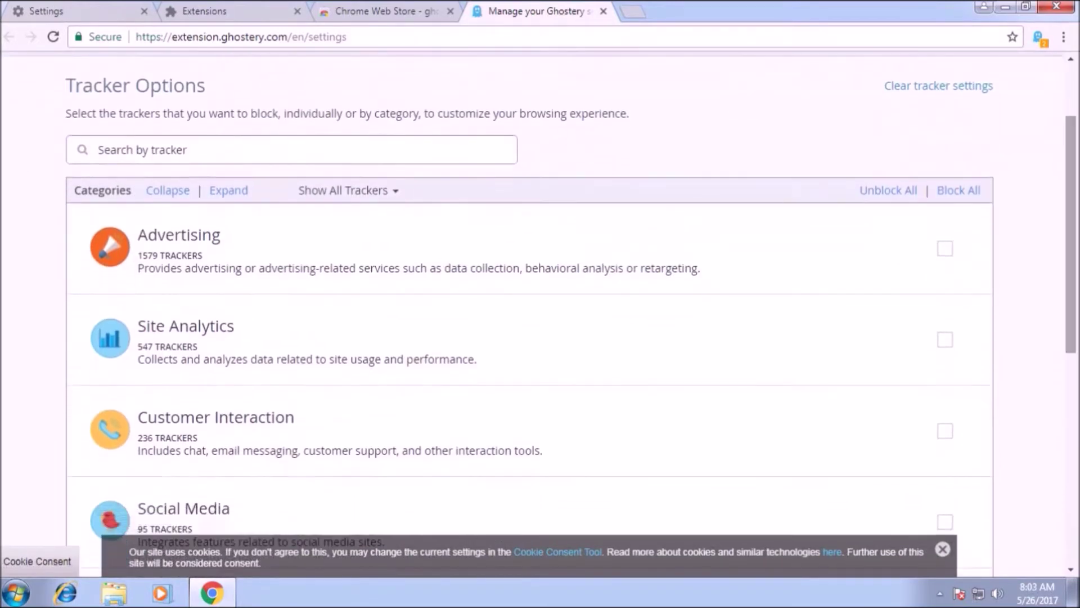
scroll(538, 309, "down", 1)
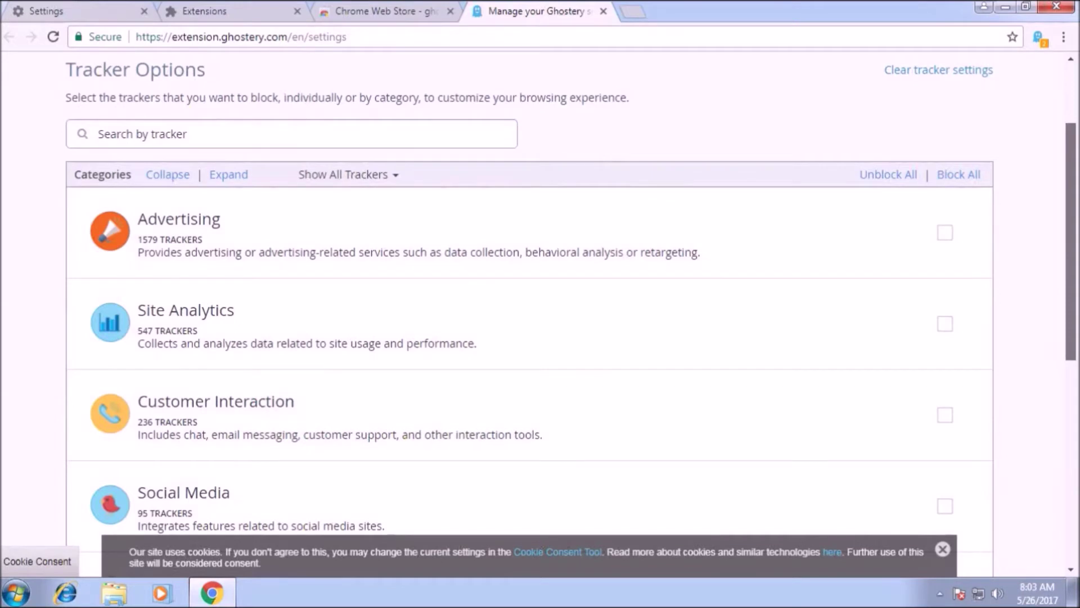
scroll(538, 310, "down", 1)
scroll(538, 309, "down", 1)
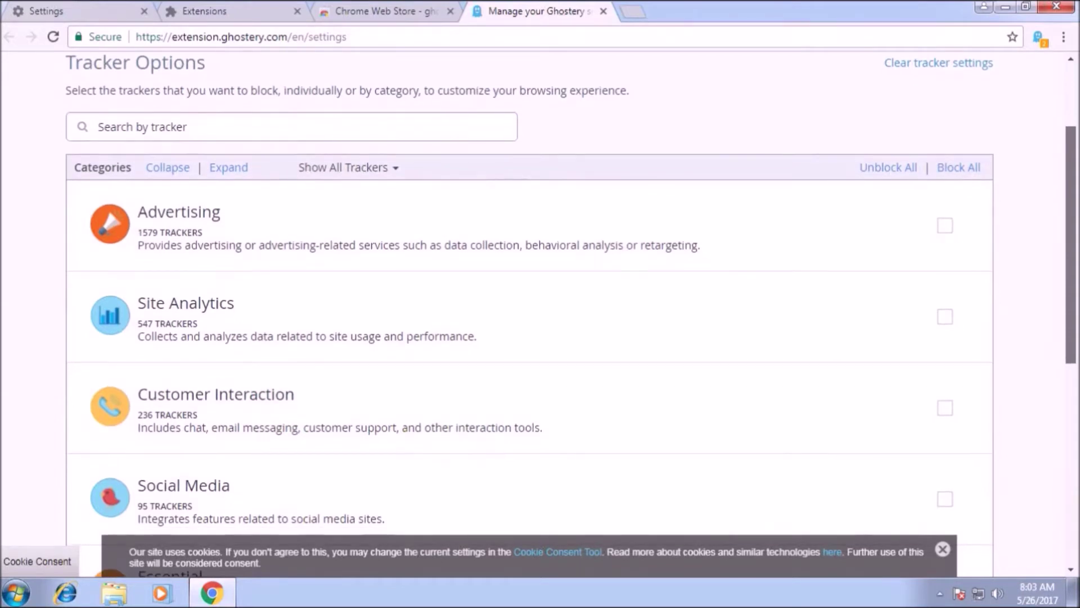
scroll(571, 313, "down", 2)
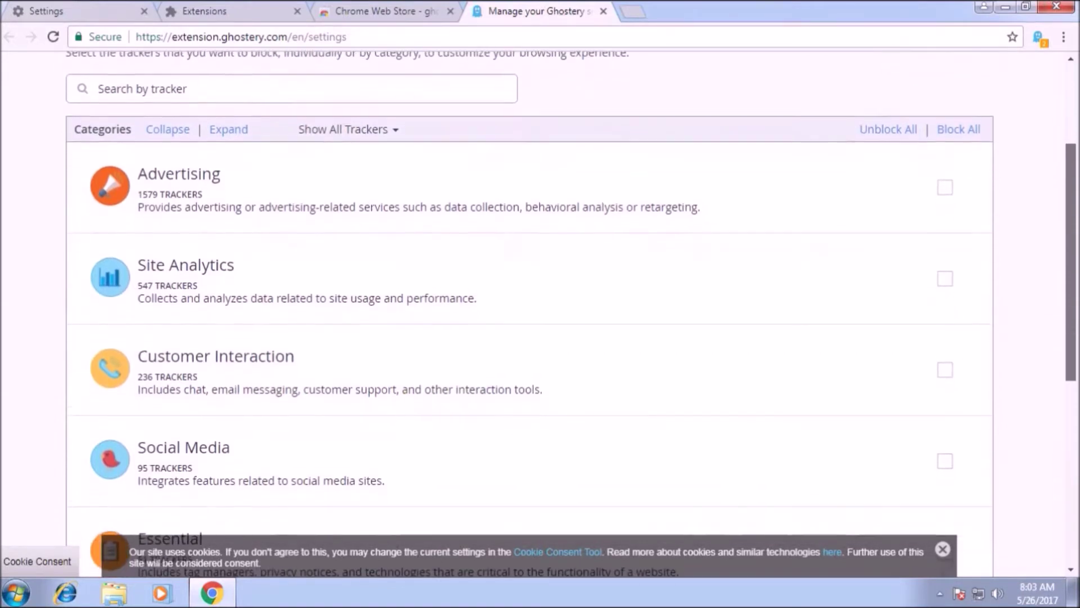
scroll(538, 313, "down", 1)
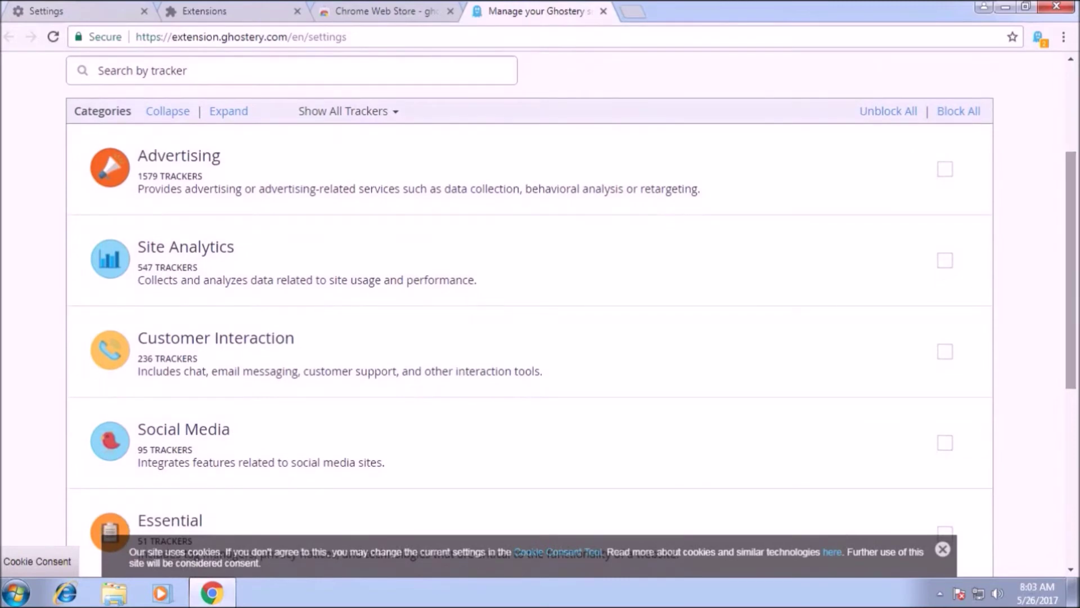
scroll(571, 313, "down", 2)
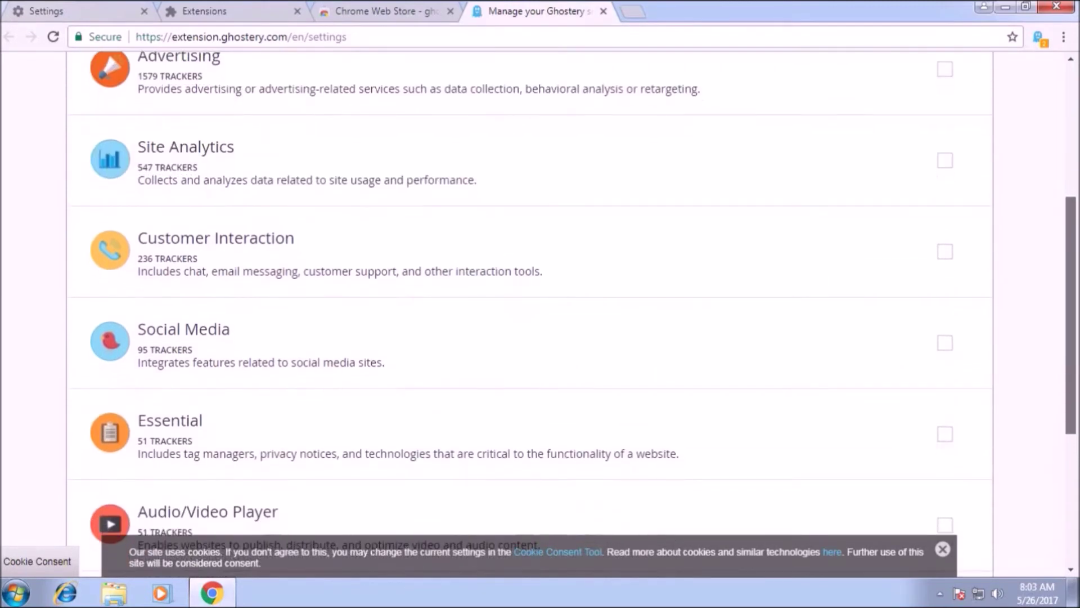
scroll(572, 313, "down", 3)
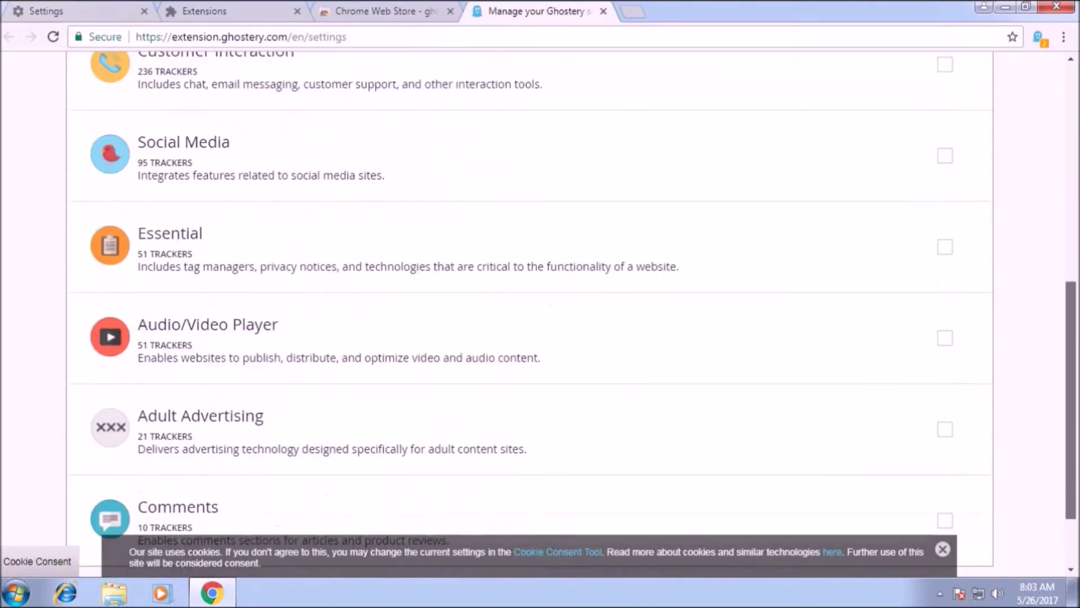
scroll(571, 313, "down", 2)
scroll(571, 313, "up", 3)
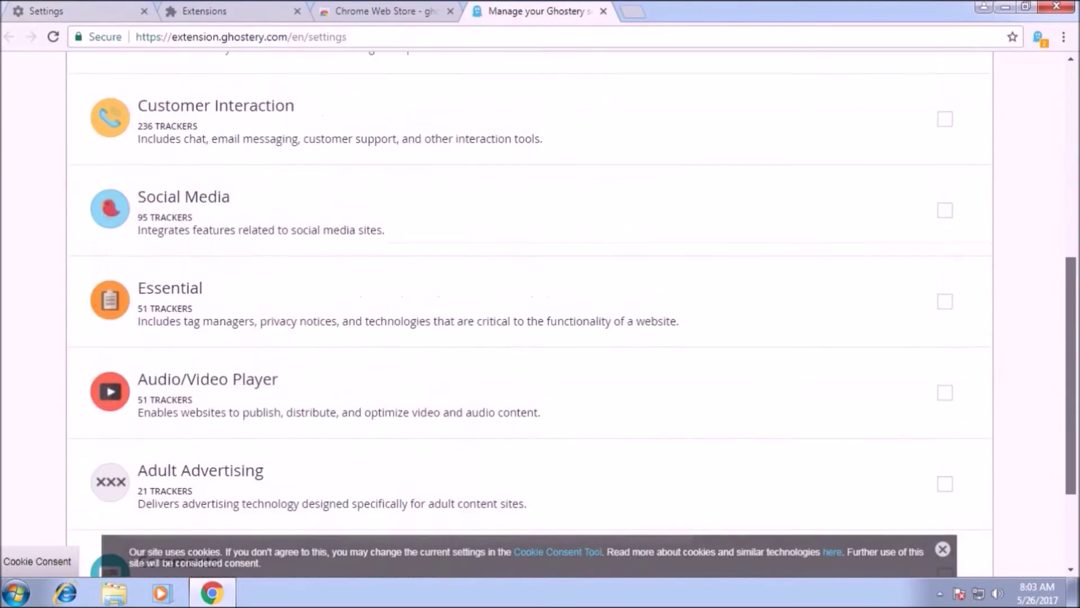
scroll(571, 313, "up", 5)
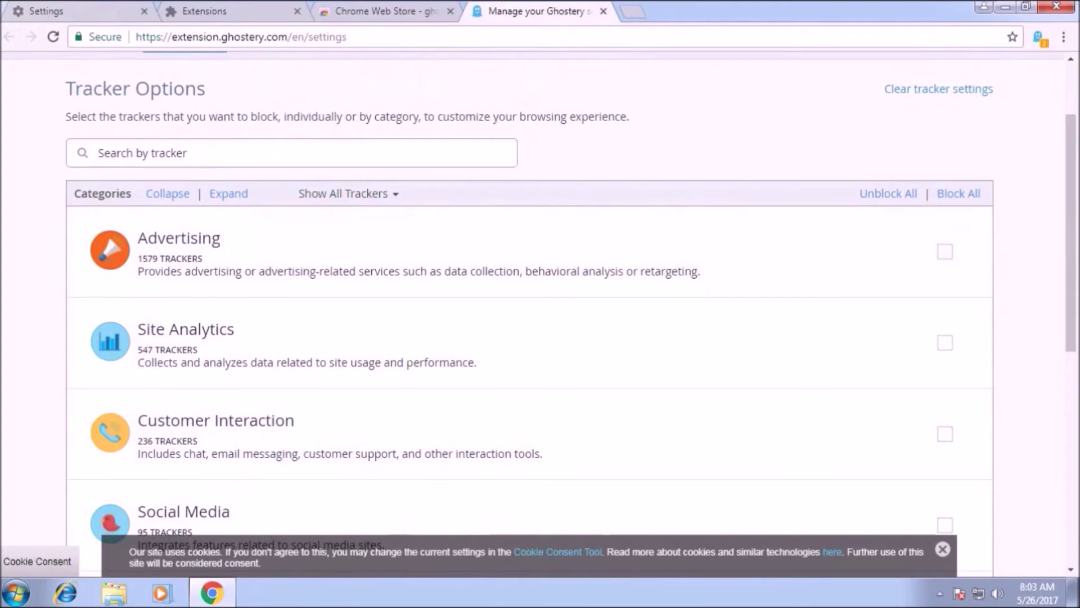
Block all trackers in every category, browse the tracker list, then view Trusted Sites
left_click(959, 193)
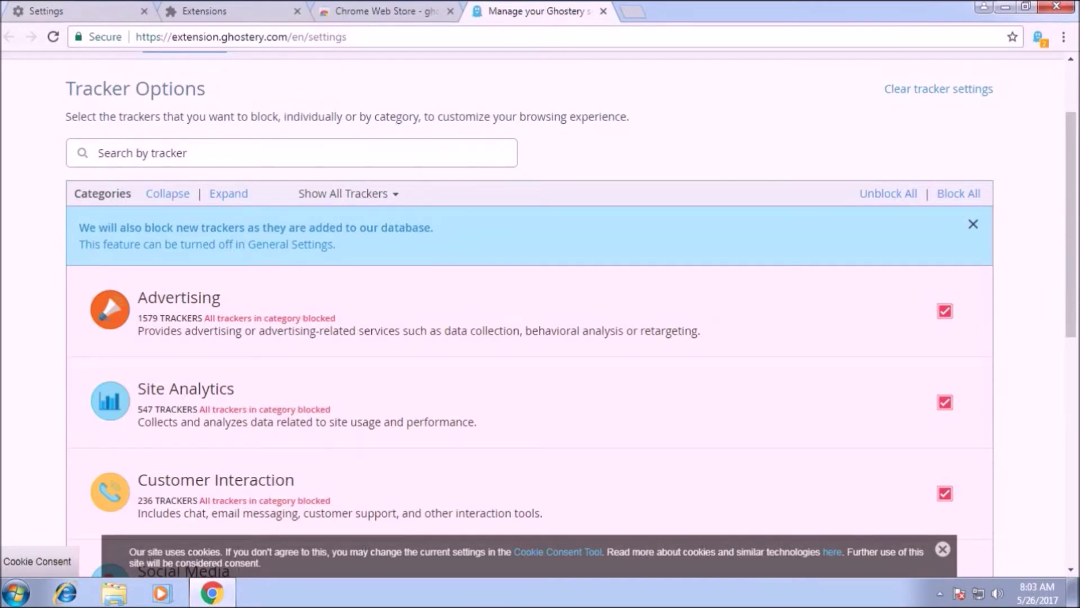
left_click(347, 194)
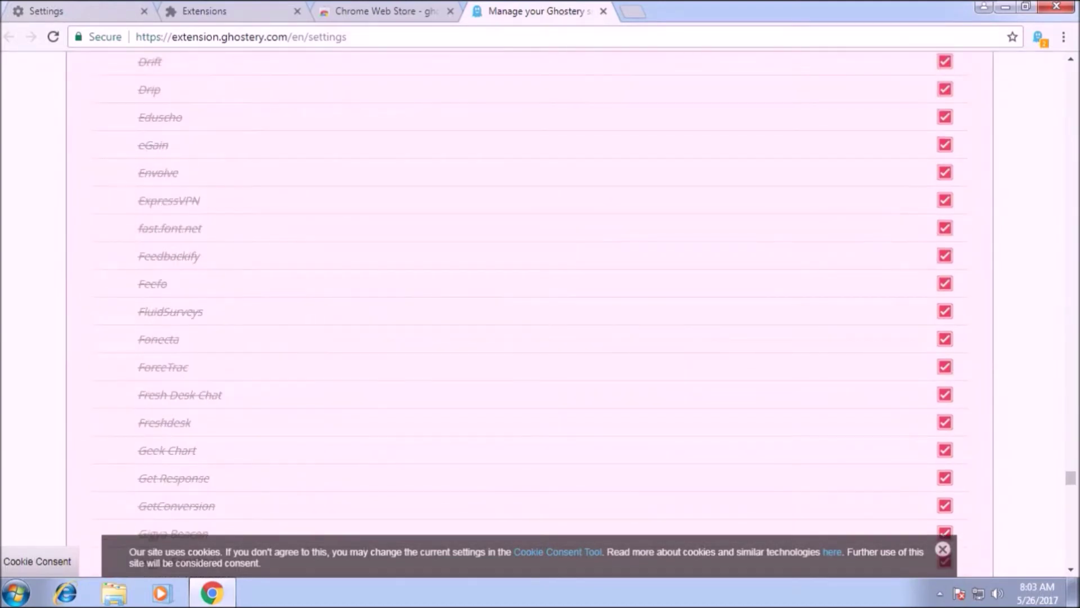
left_click_drag(139, 227, 205, 311)
scroll(528, 293, "up", 8)
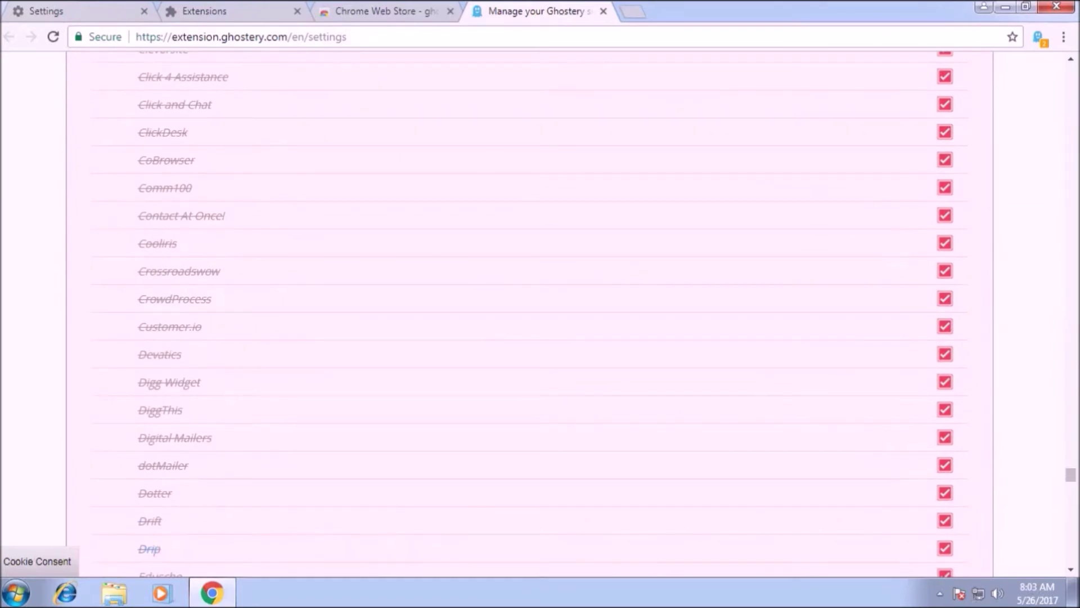
scroll(529, 293, "up", 20)
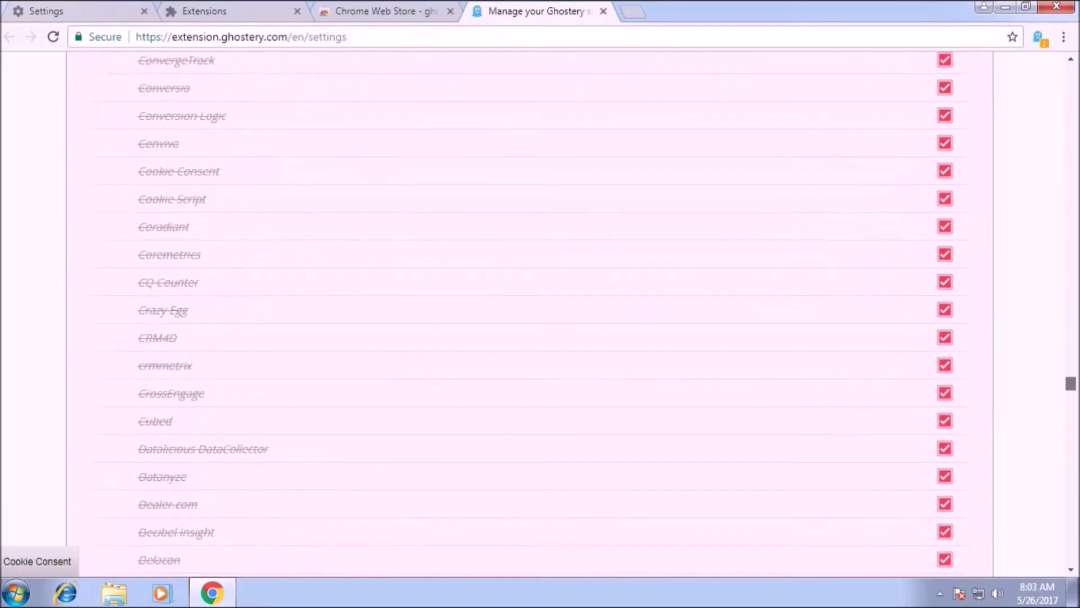
scroll(529, 313, "up", 20)
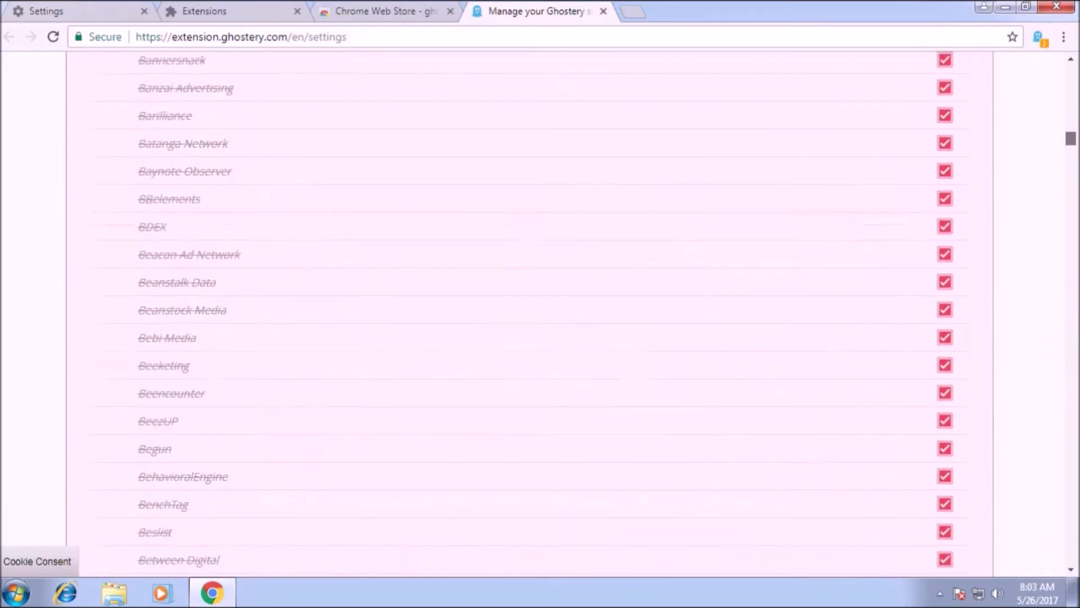
scroll(529, 313, "up", 20)
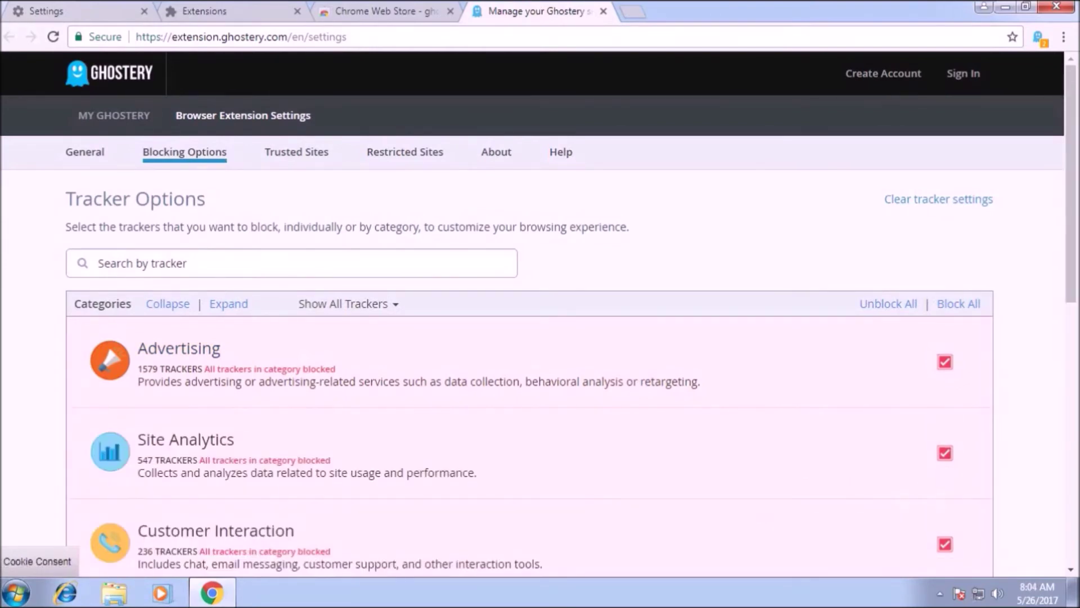
scroll(540, 309, "down", 1)
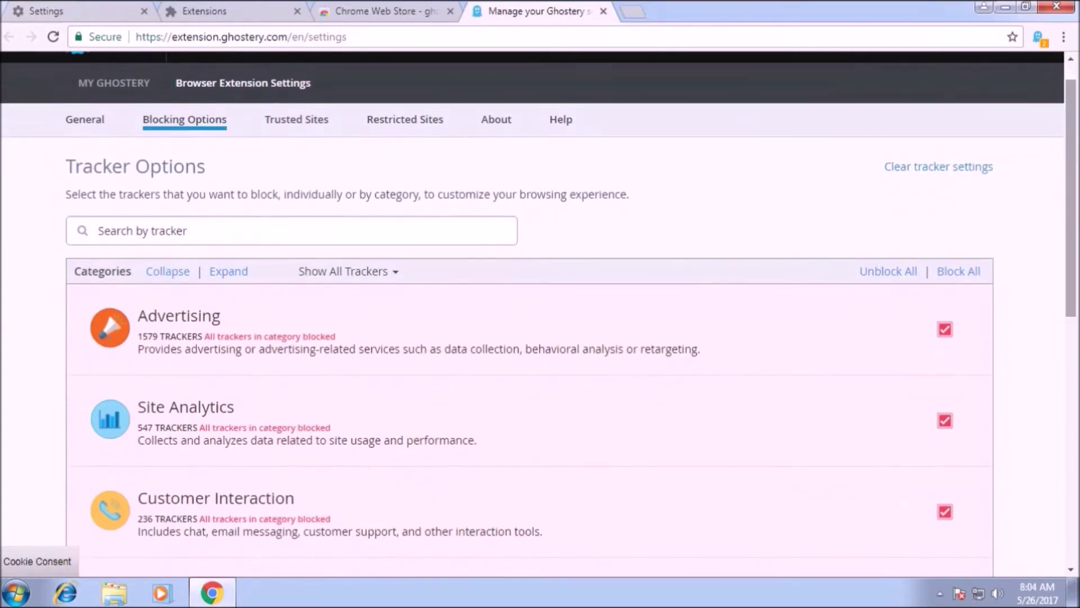
left_click(297, 119)
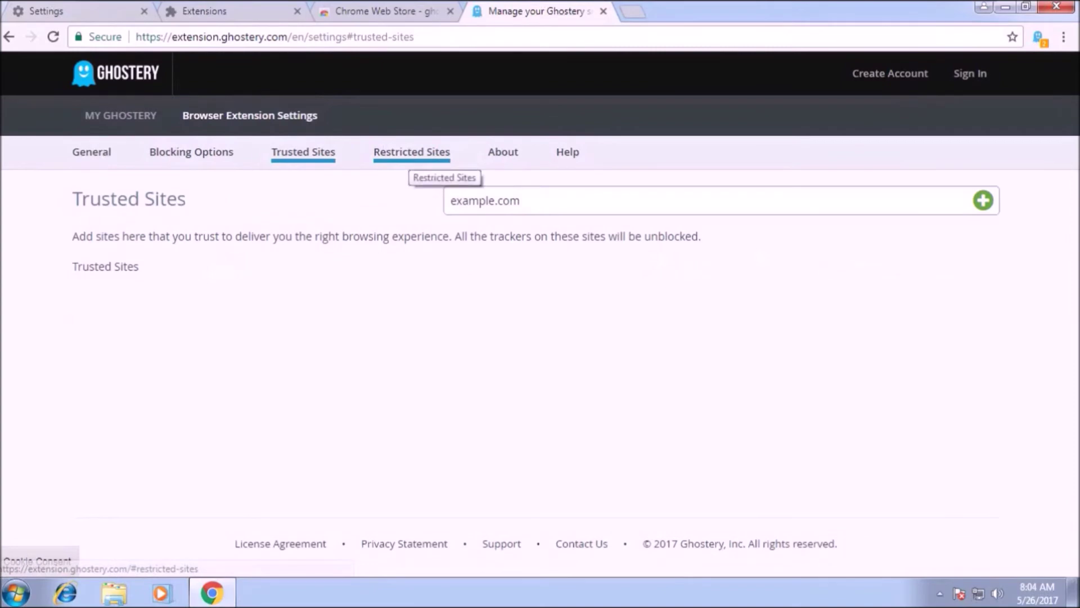
View Ghostery's Restricted Sites and About (version 7.2.1.3) pages, then return to General settings
left_click(412, 153)
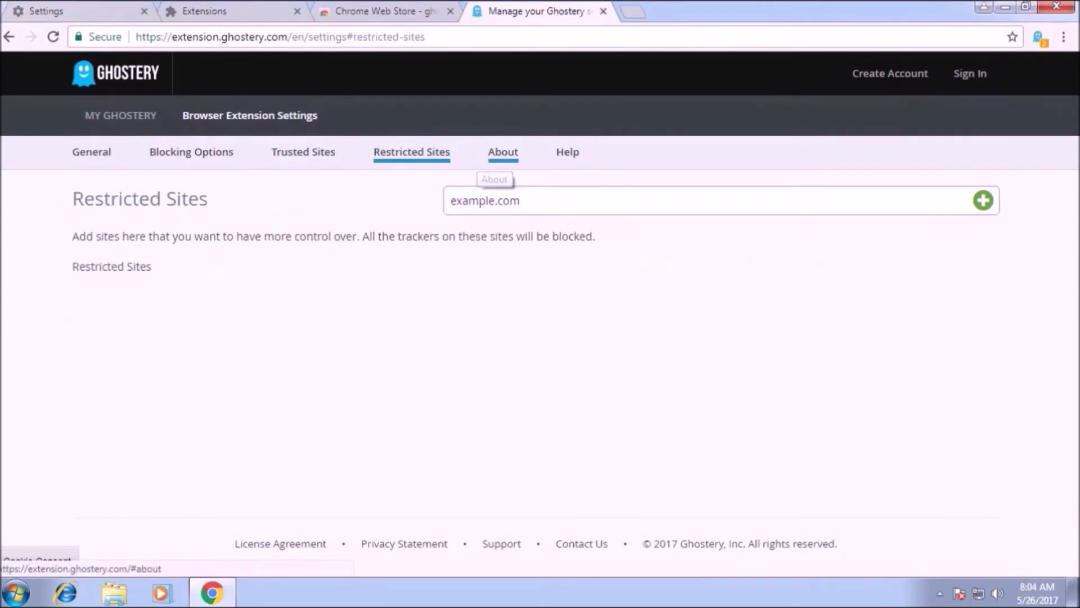
left_click(503, 153)
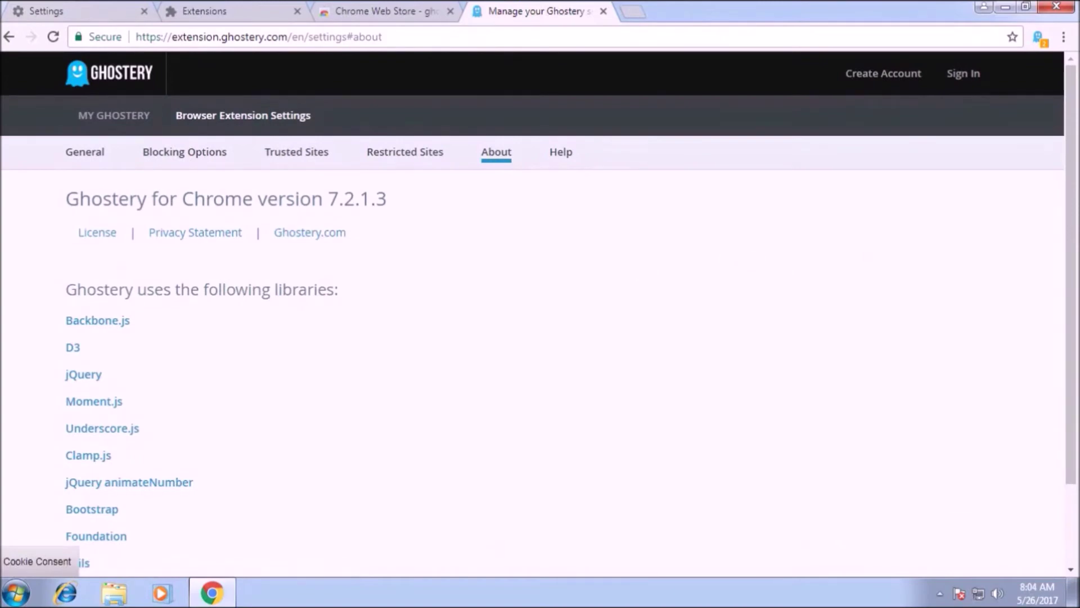
scroll(561, 112, "down", 1)
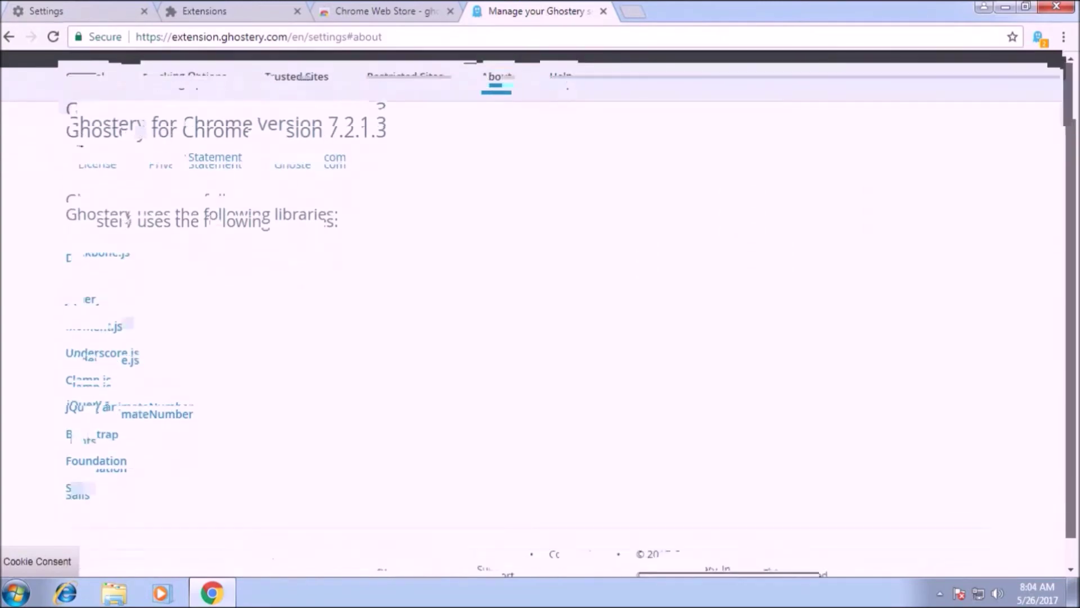
left_click(84, 110)
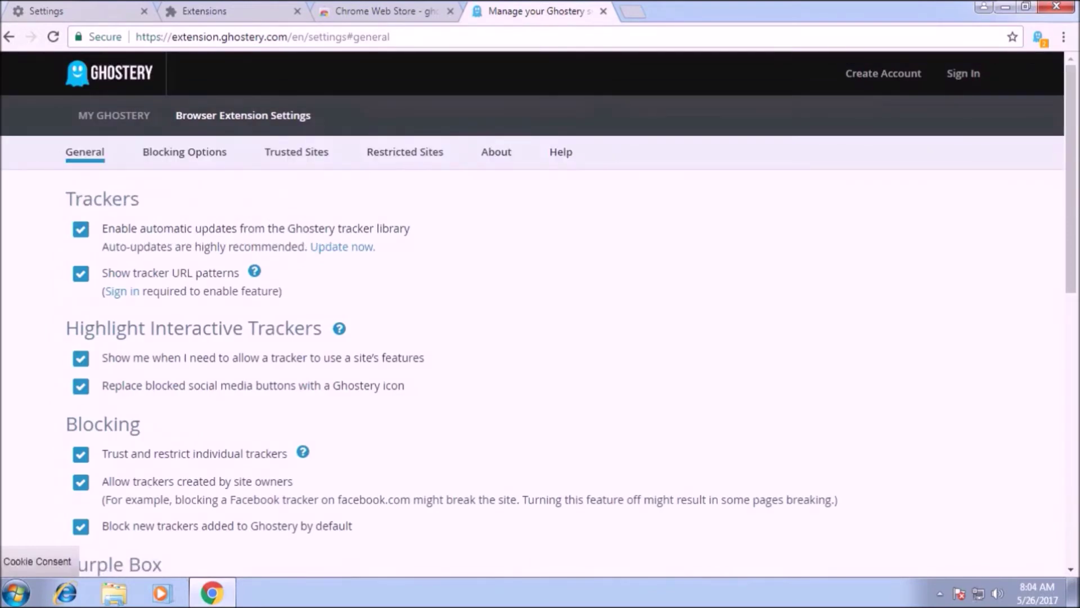
Review Ghostery's General options without changes, then open a new Chrome tab
scroll(539, 314, "down", 1)
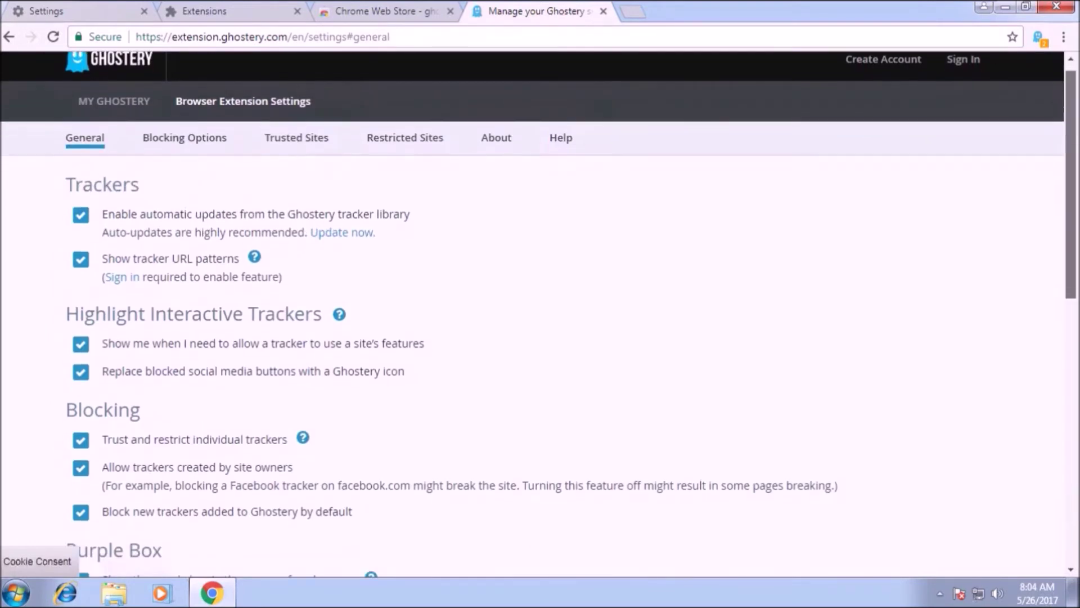
scroll(539, 314, "down", 1)
scroll(538, 314, "down", 2)
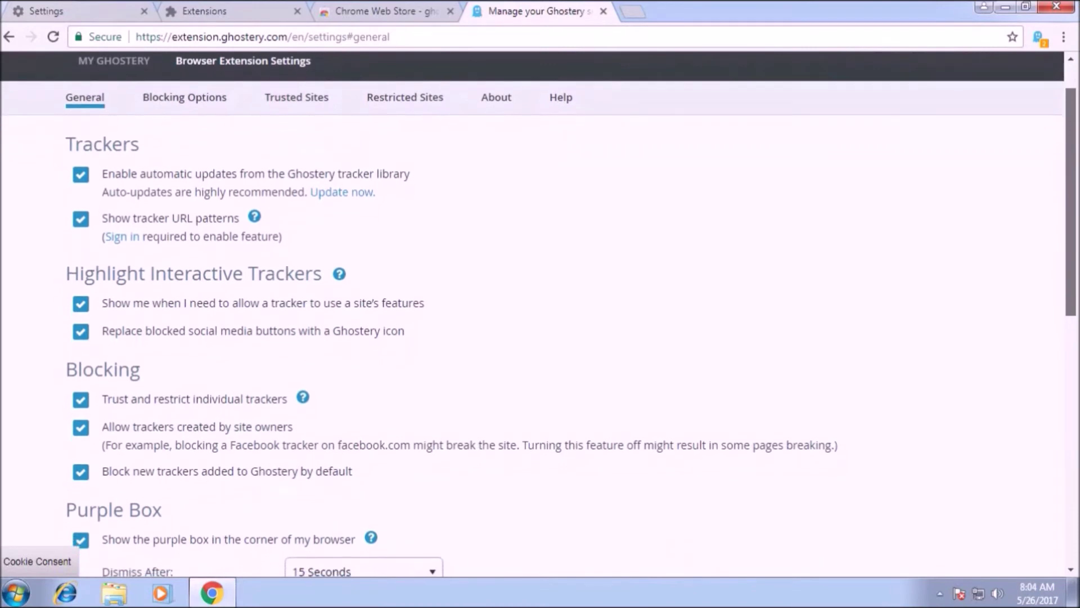
scroll(539, 314, "down", 2)
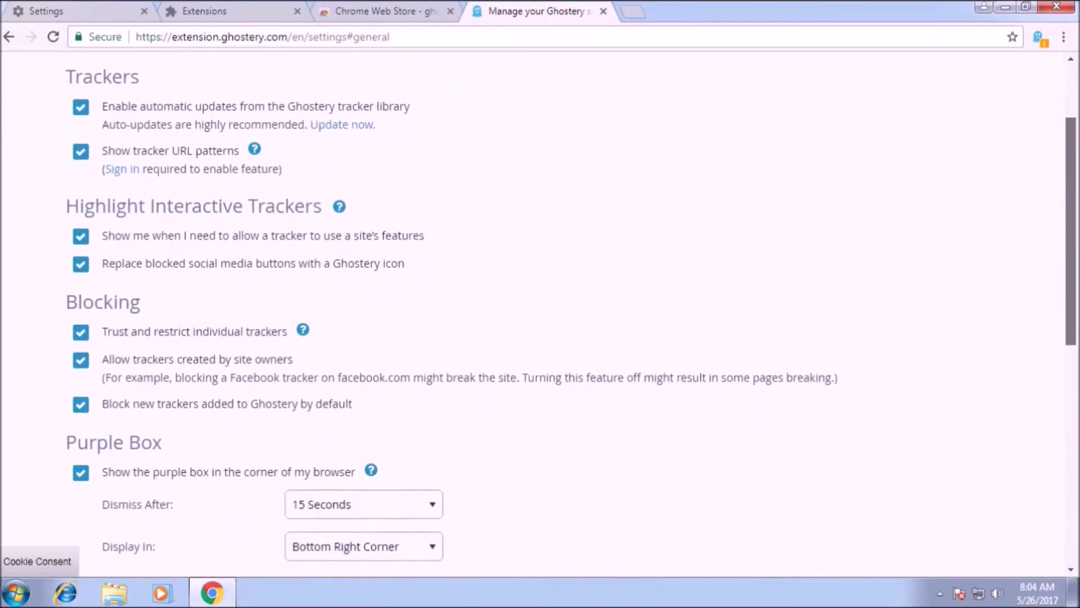
scroll(538, 314, "down", 3)
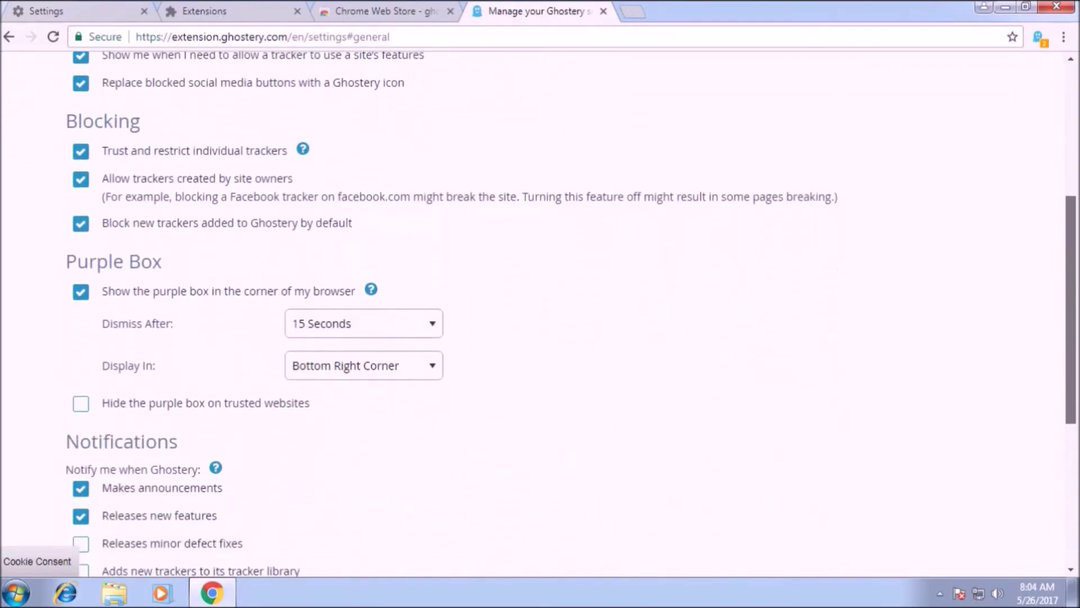
scroll(539, 314, "down", 2)
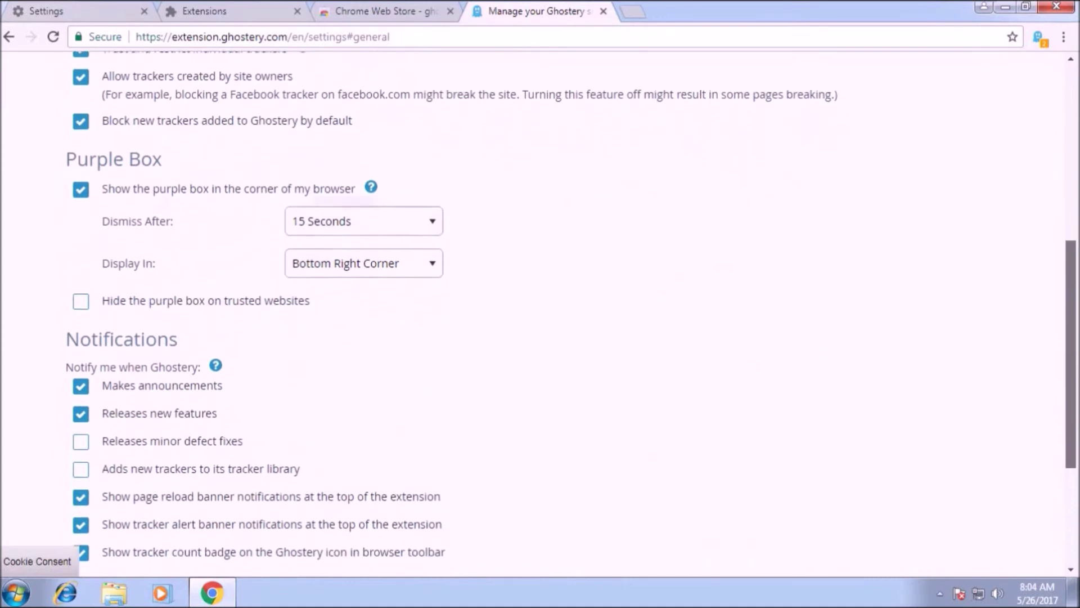
scroll(538, 314, "down", 2)
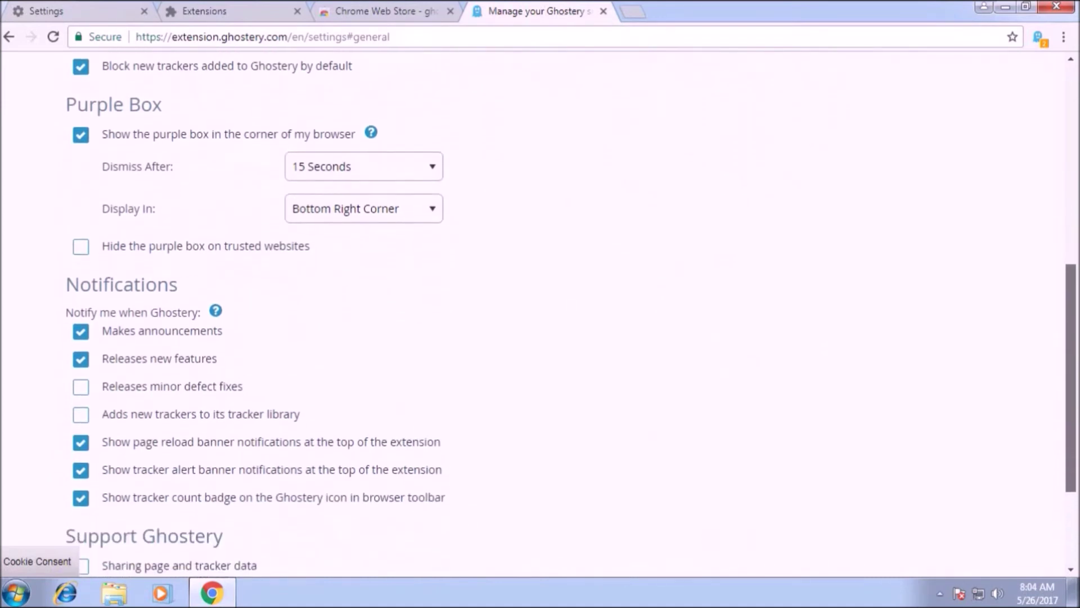
scroll(538, 313, "down", 1)
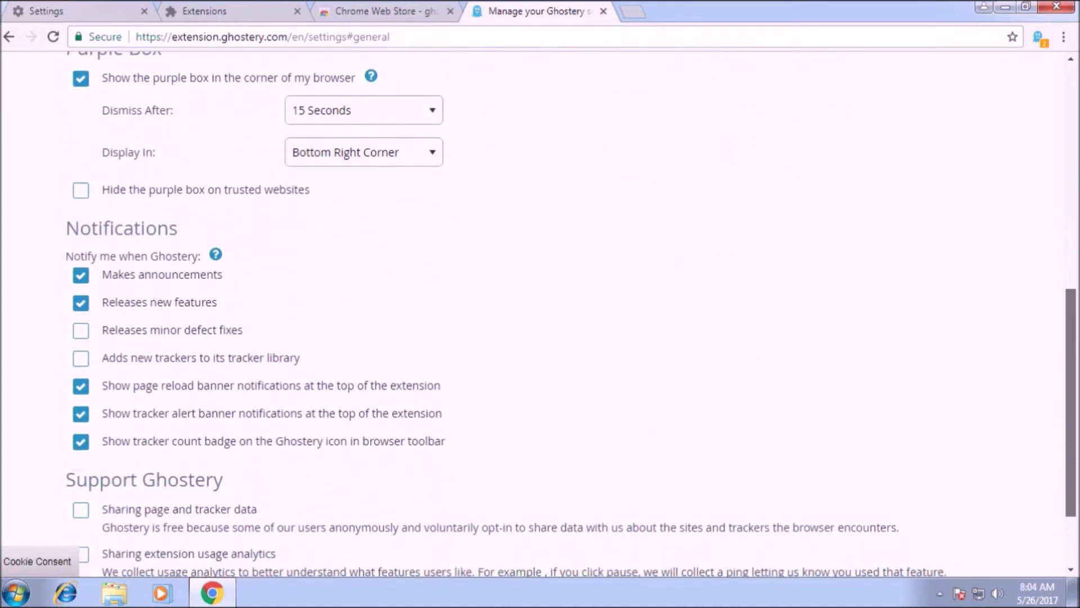
scroll(538, 314, "down", 3)
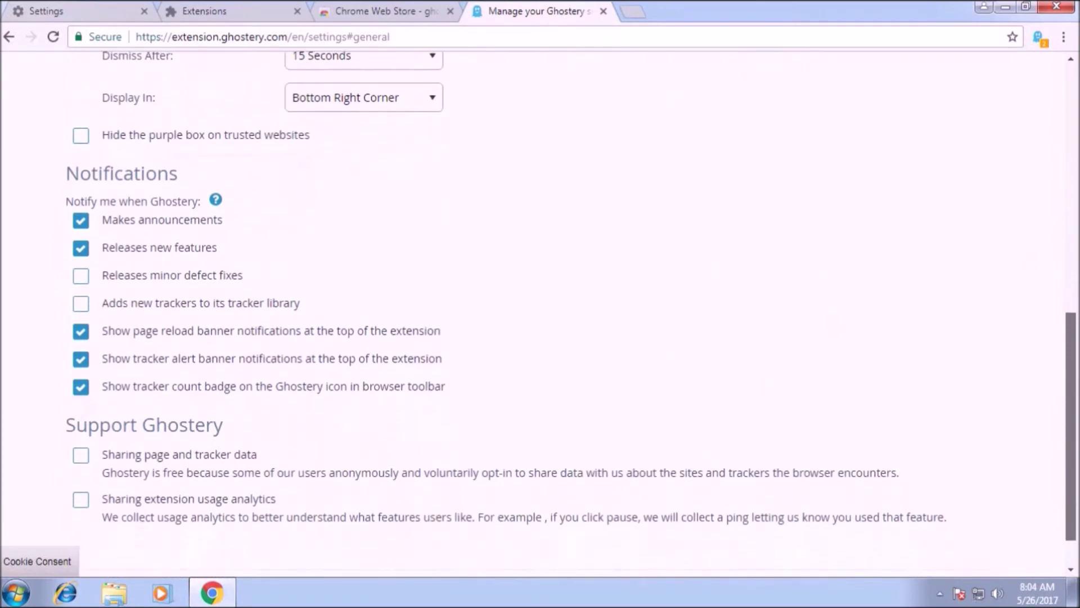
scroll(539, 314, "up", 15)
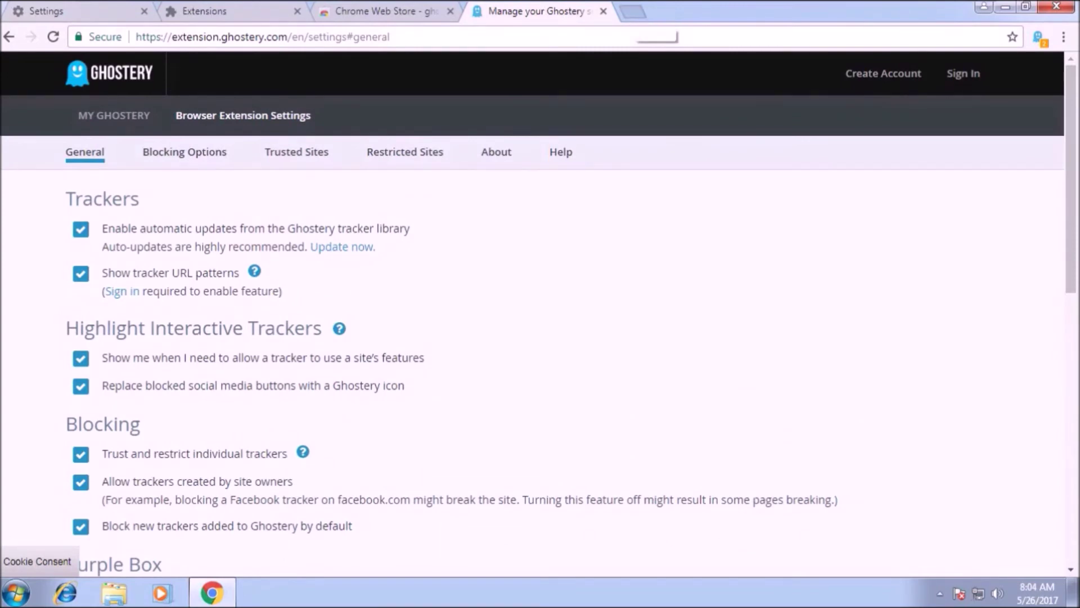
left_click(633, 11)
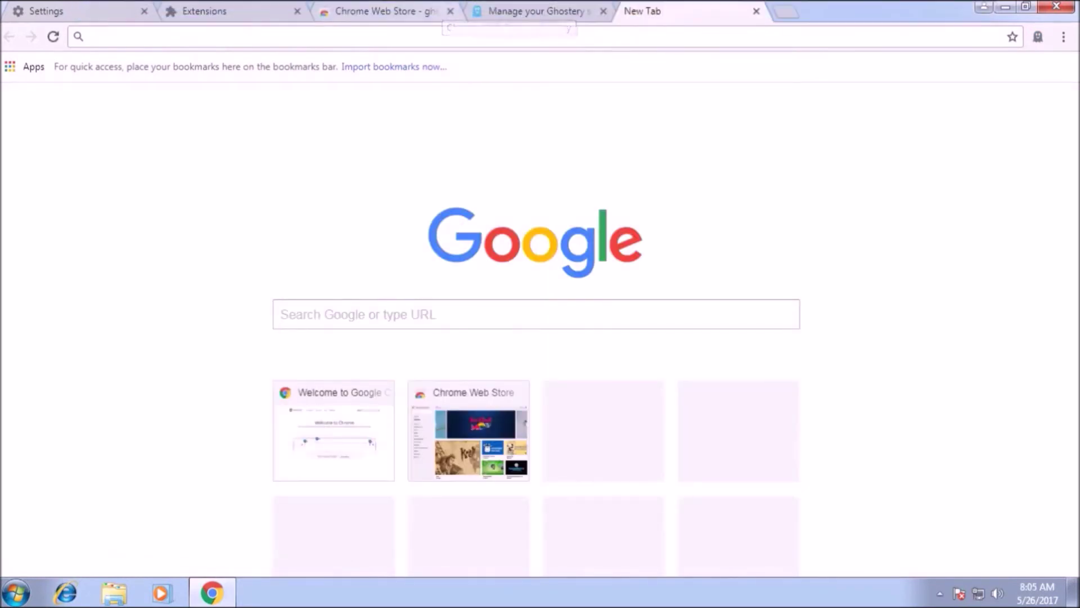
Close the Chrome Web Store tab and load cnet.com
left_click(355, 12)
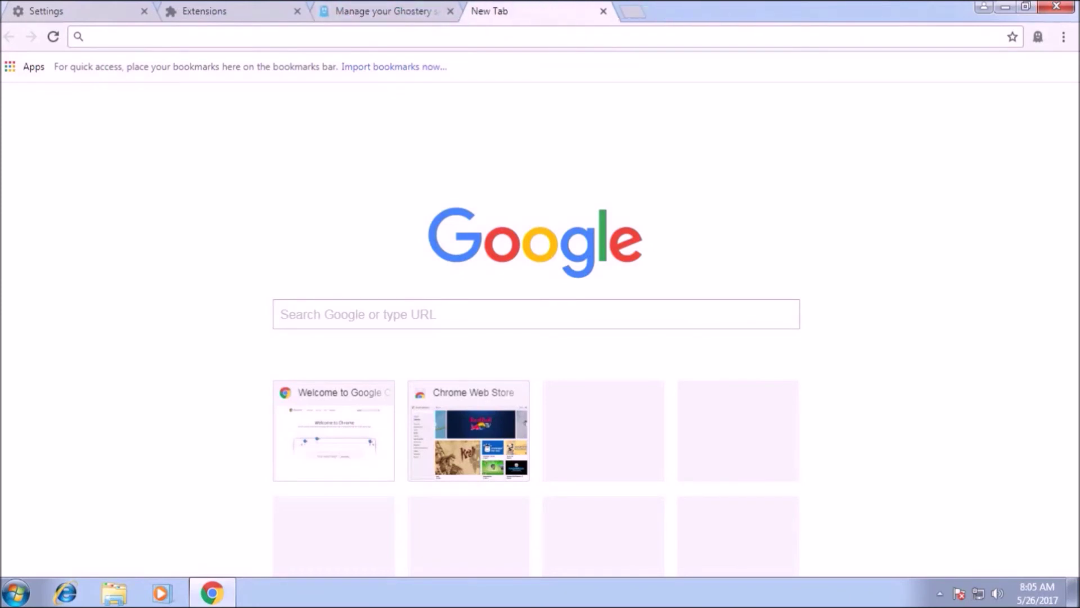
type("cnet")
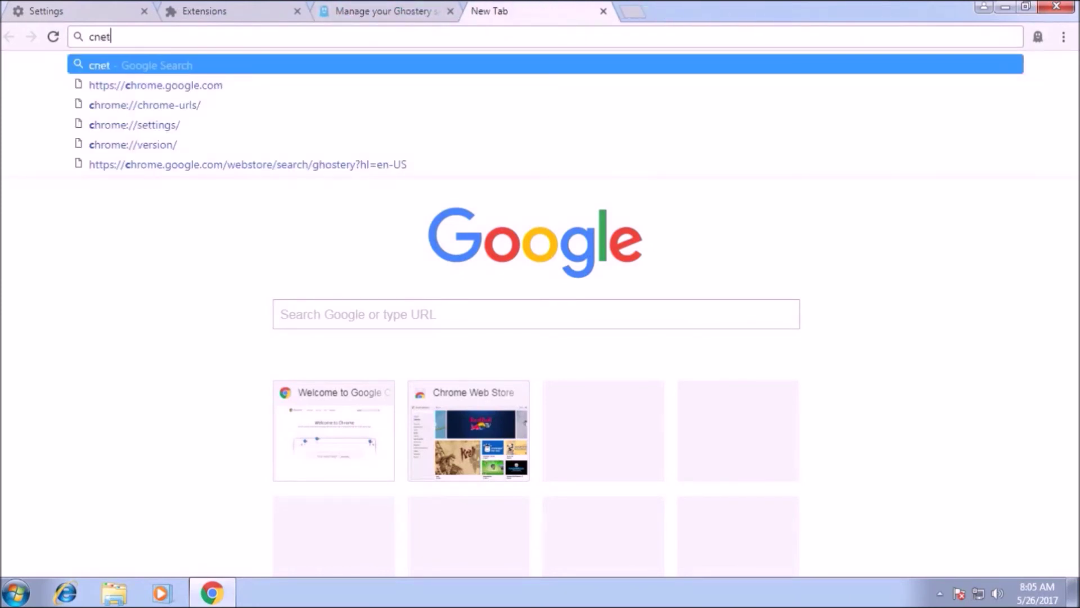
type(".com")
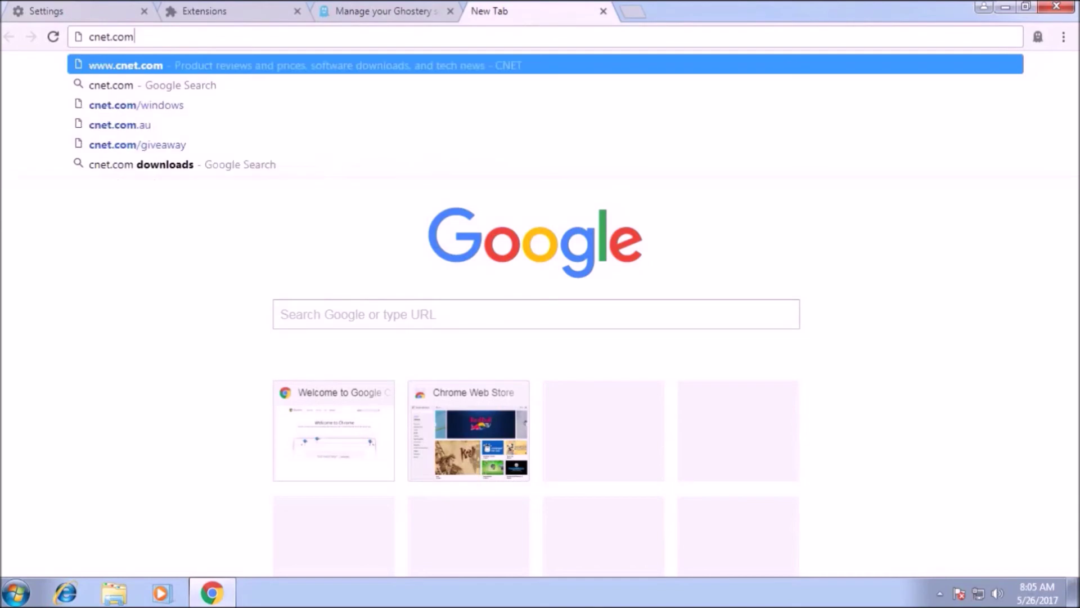
key("Return")
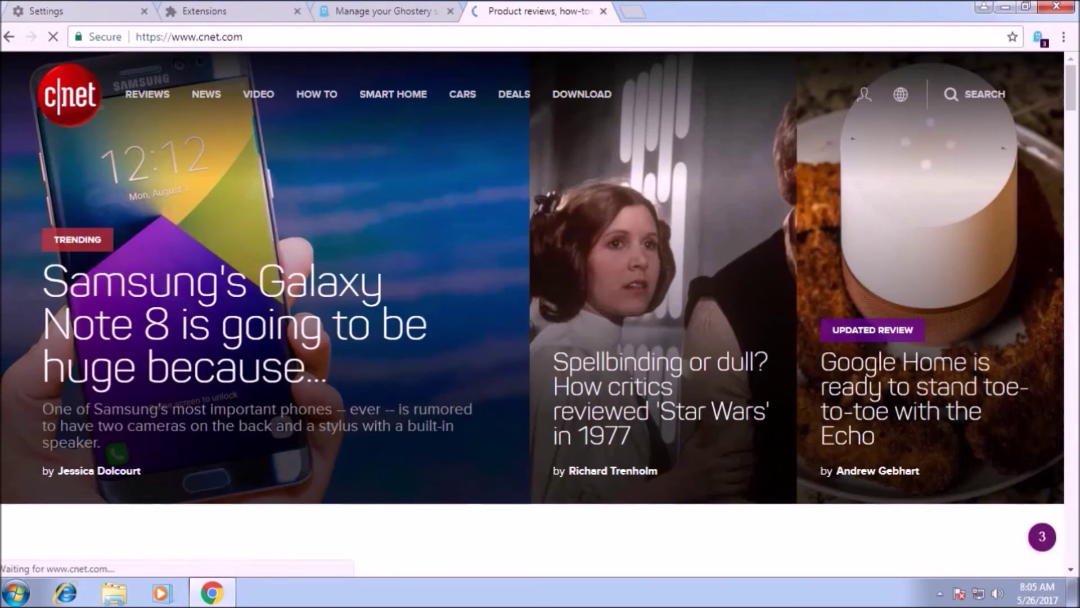
Check Ghostery's summary showing all 6 trackers on cnet.com blocked, then close its management tab
scroll(532, 314, "down", 9)
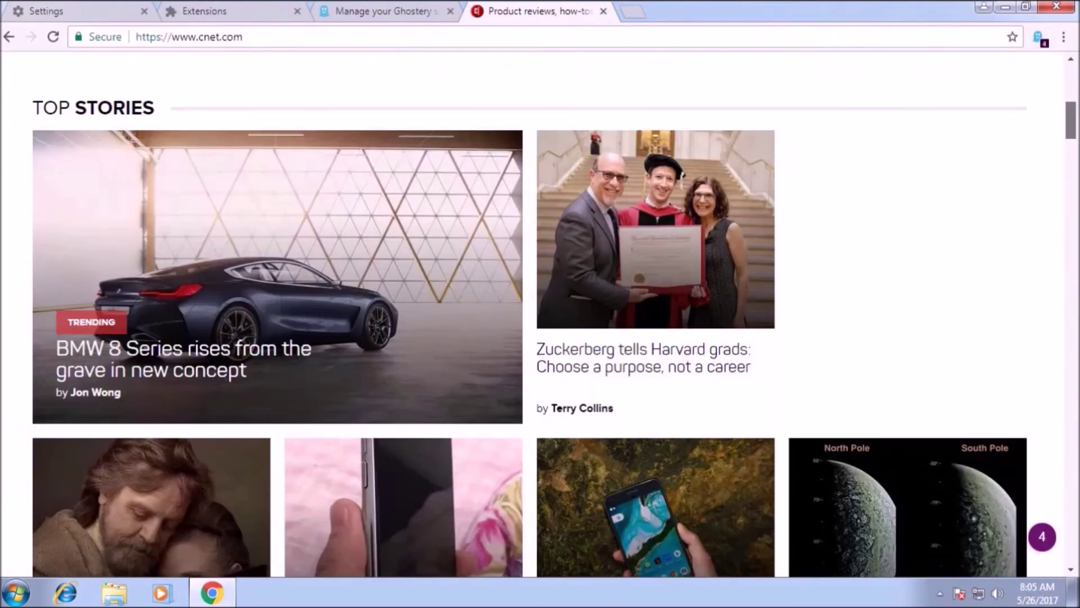
scroll(541, 315, "down", 3)
scroll(540, 316, "up", 6)
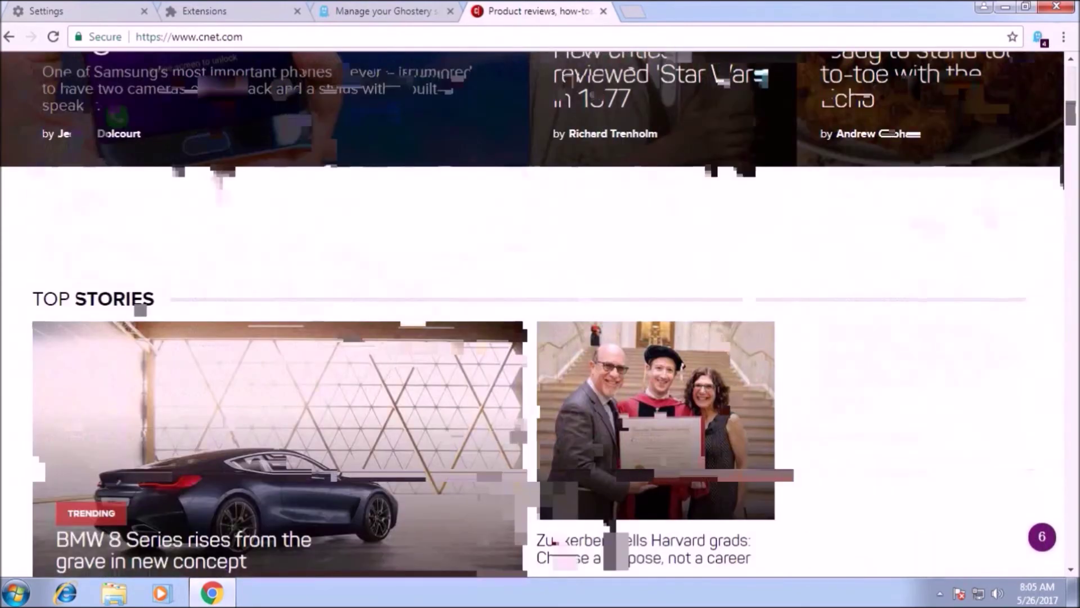
scroll(541, 315, "up", 5)
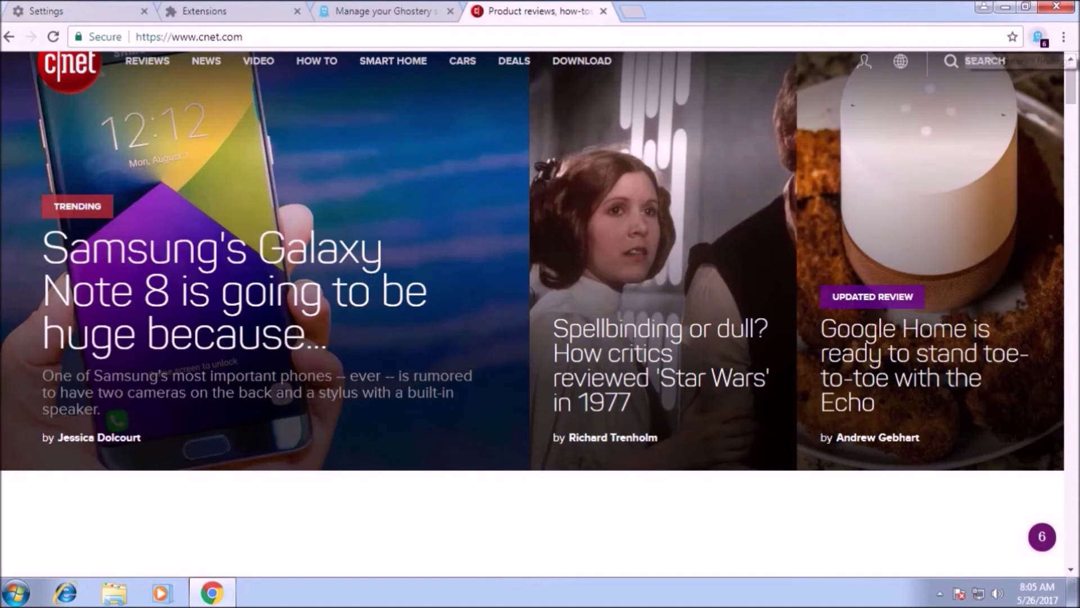
left_click(1038, 37)
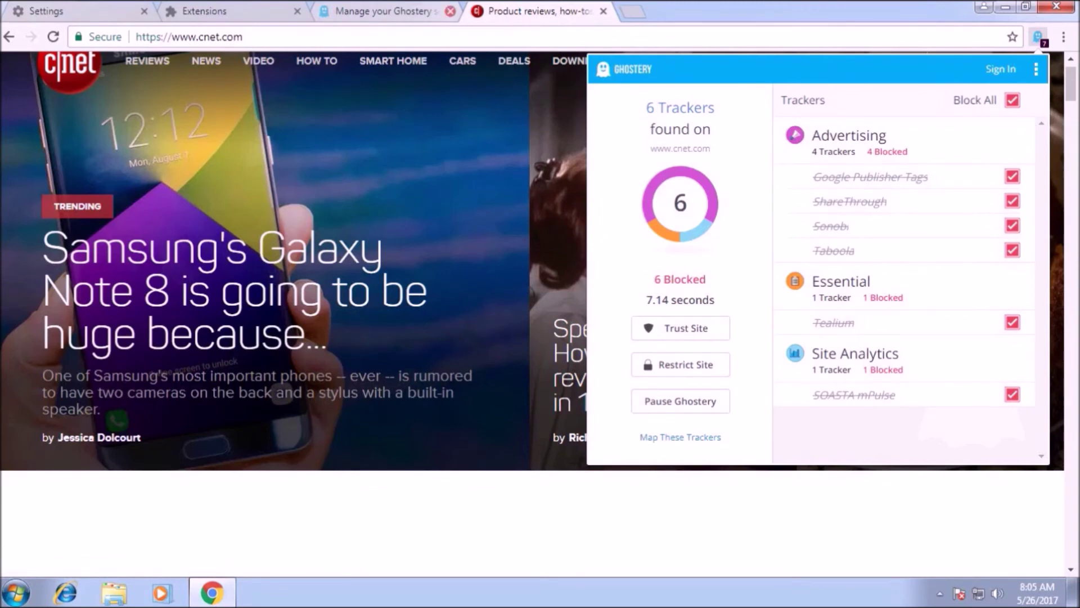
left_click(450, 12)
Close the old Extensions tab, reopen Extensions via More tools, and allow Ghostery in incognito
left_click(297, 12)
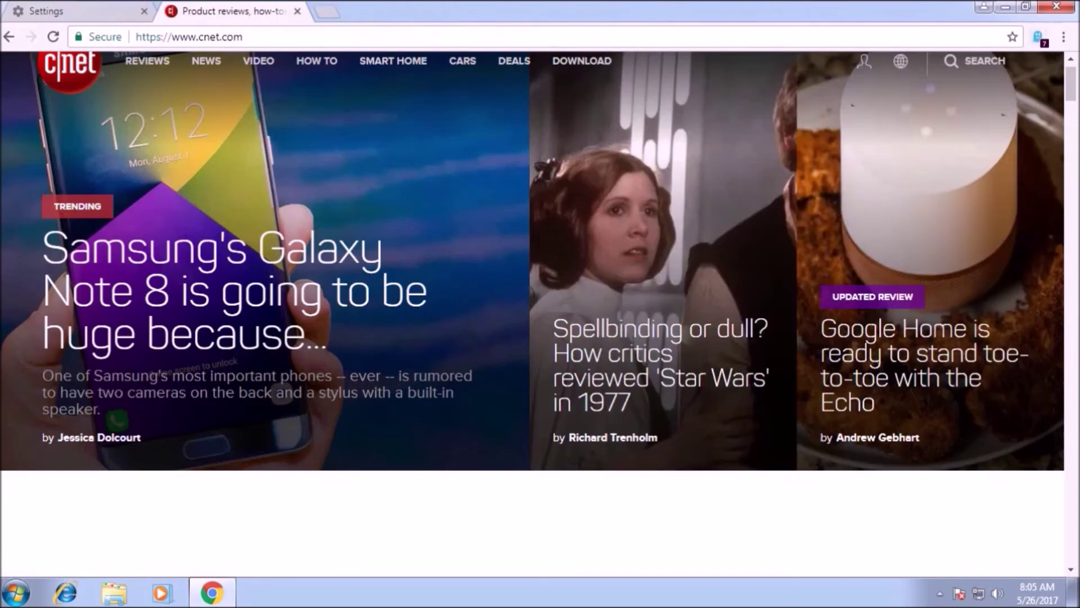
left_click(1064, 37)
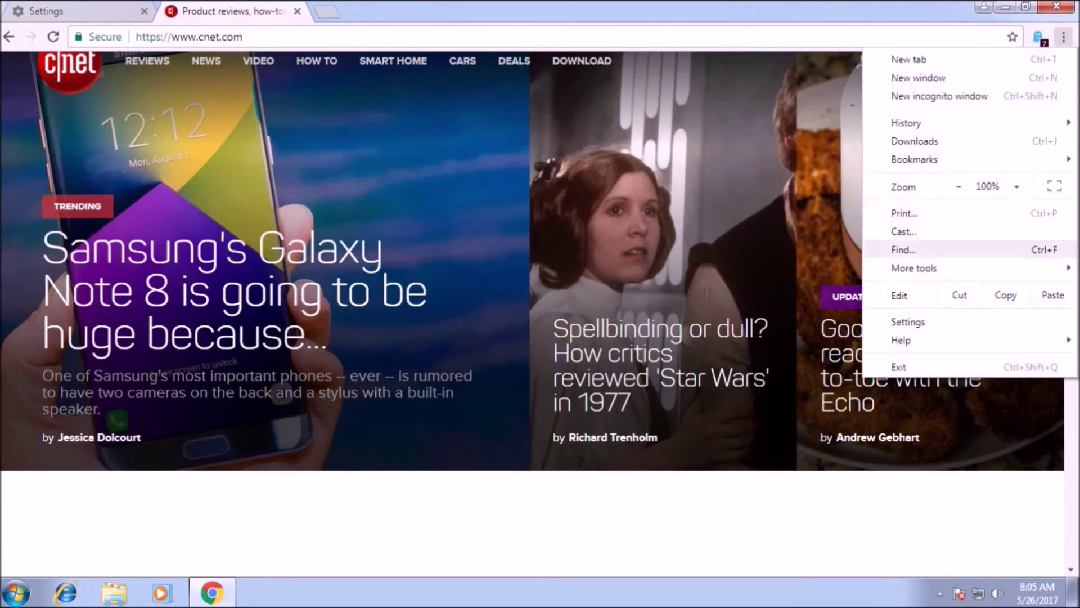
mouse_move(914, 268)
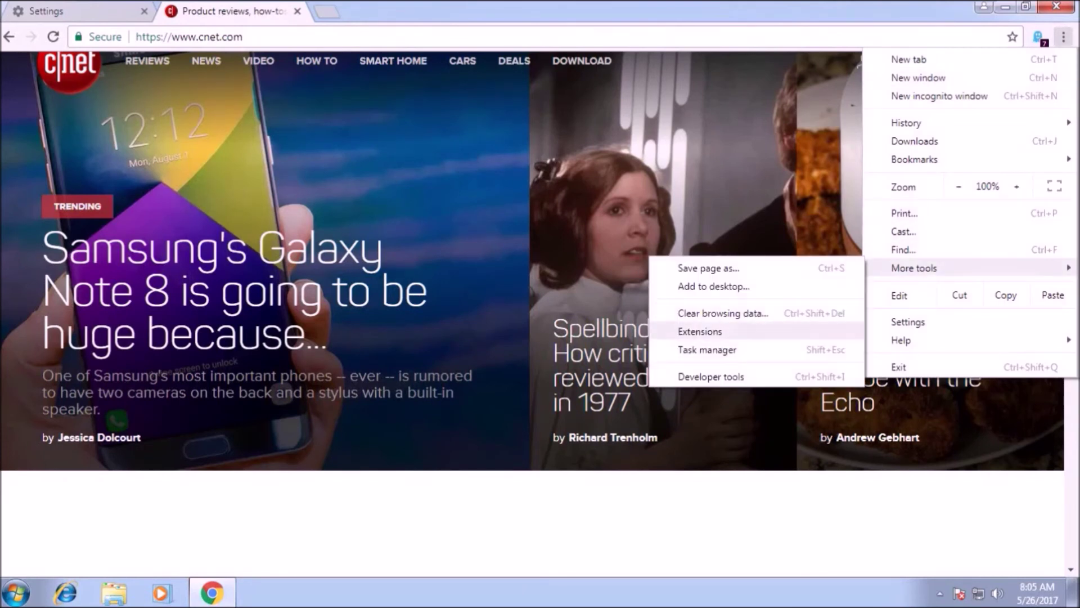
left_click(700, 331)
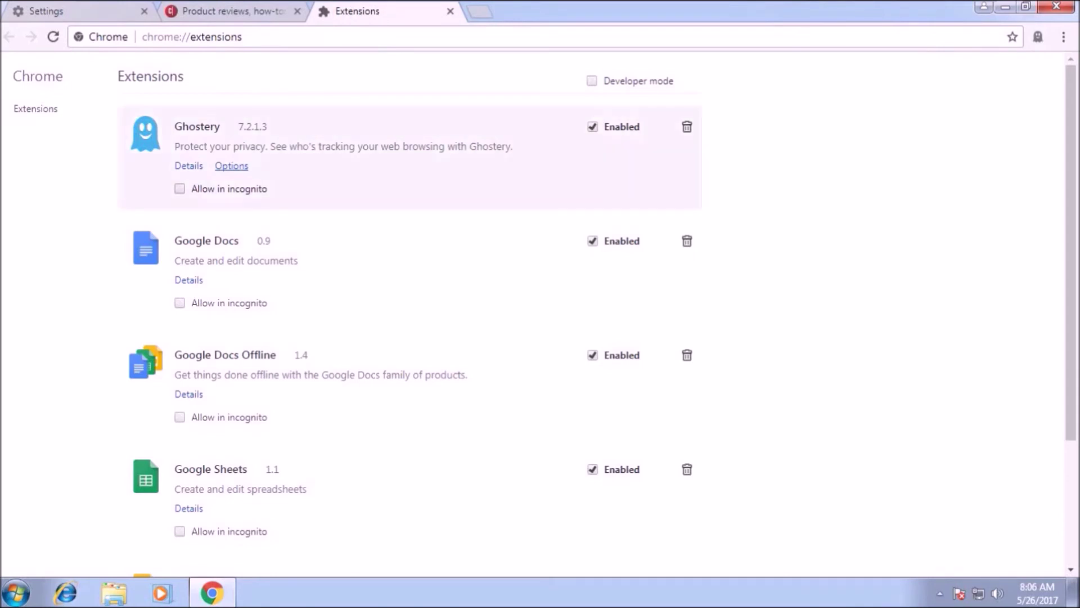
left_click(179, 189)
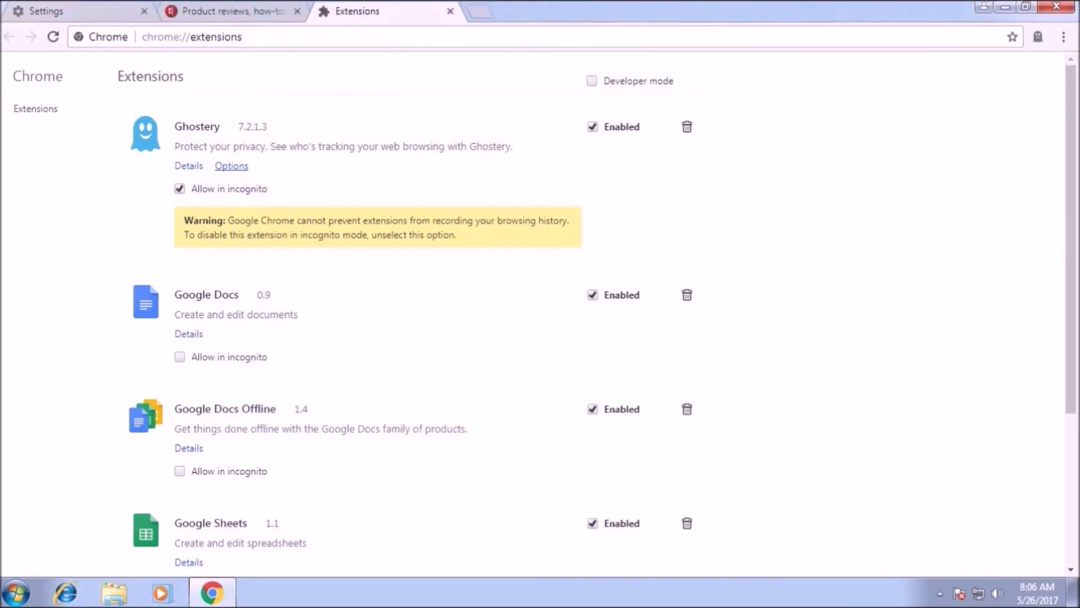
Reopen cnet.com in a fresh tab and confirm Ghostery finds and blocks 7 trackers
left_click(264, 11)
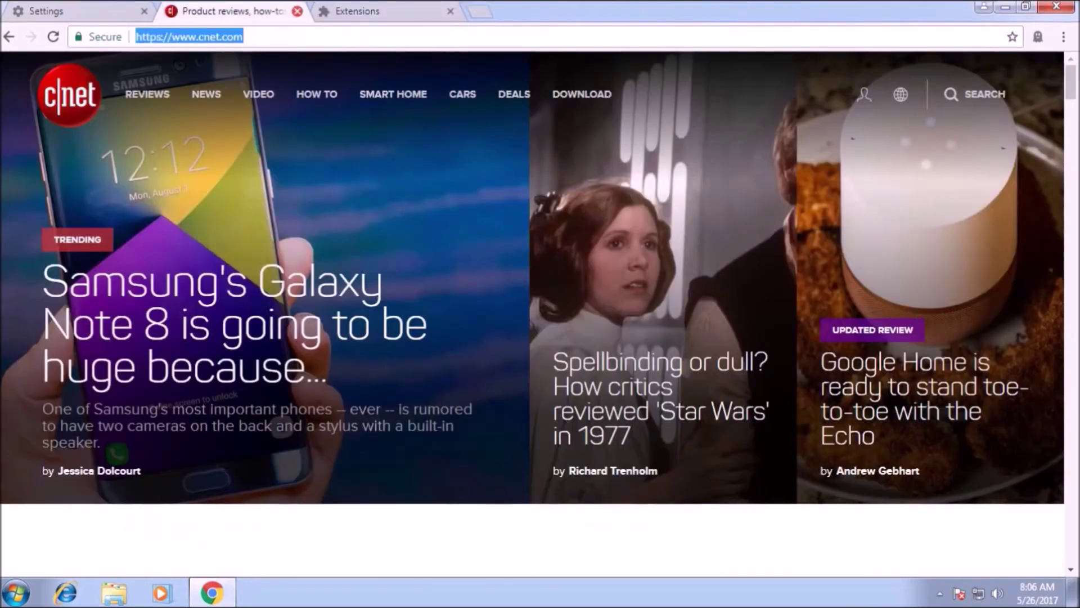
left_click(297, 10)
left_click(326, 11)
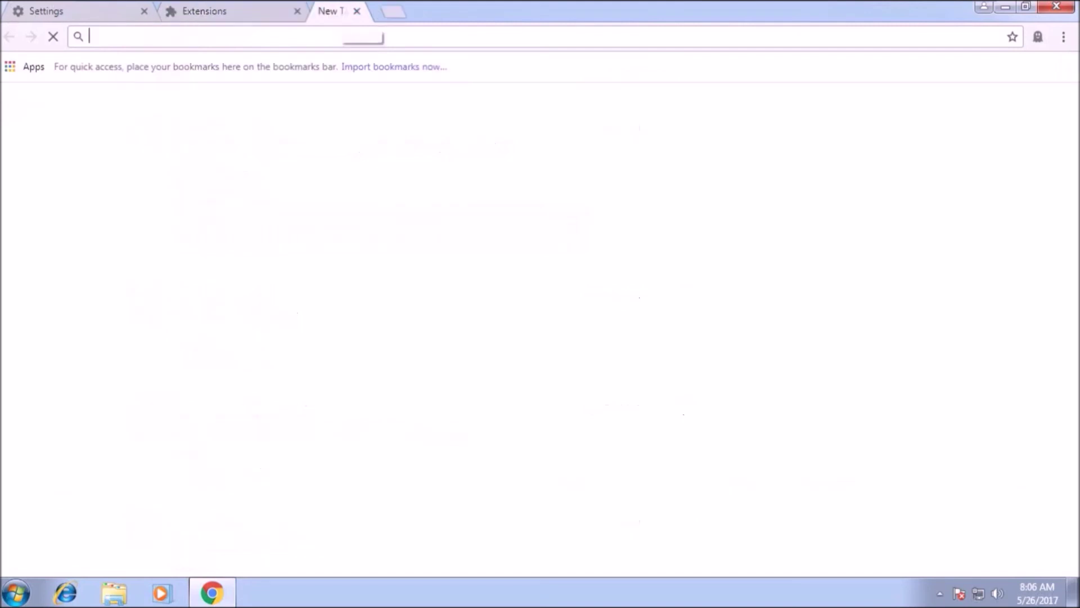
type("cnet.com")
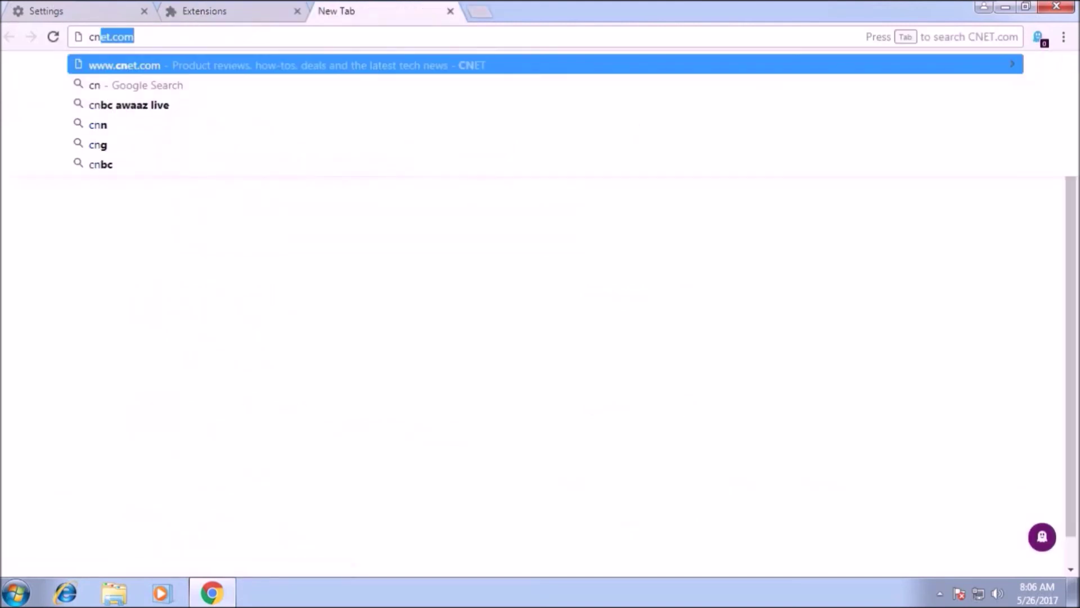
key("Return")
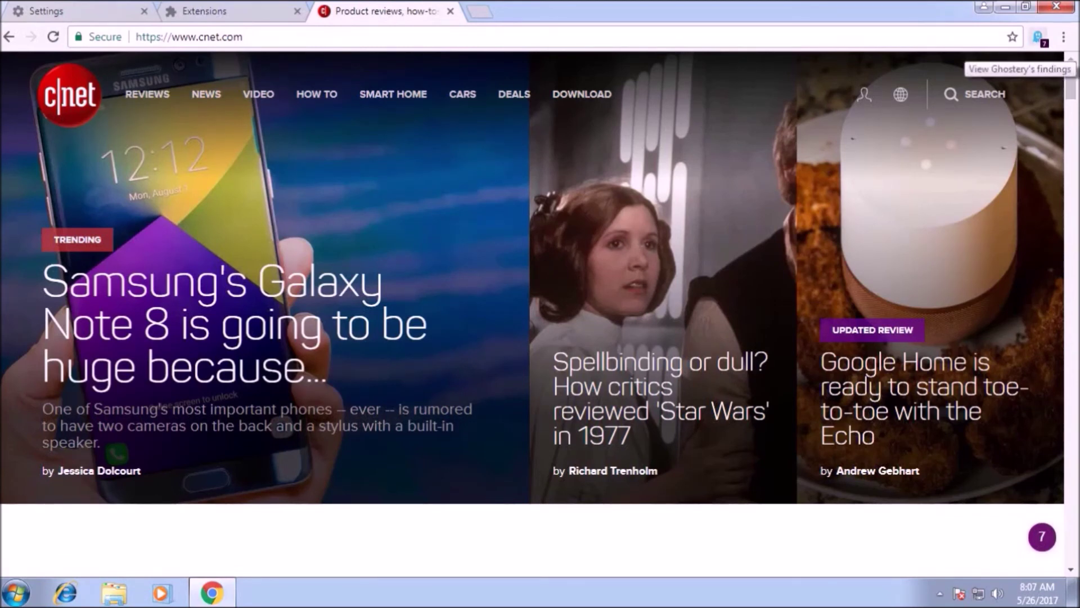
left_click(1038, 37)
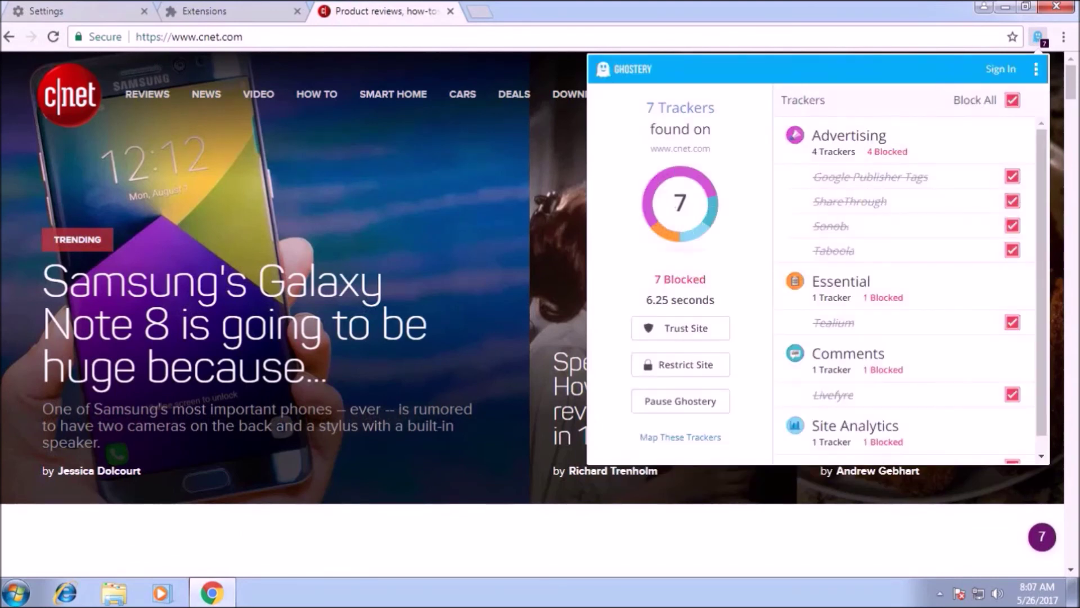
scroll(906, 298, "down", 1)
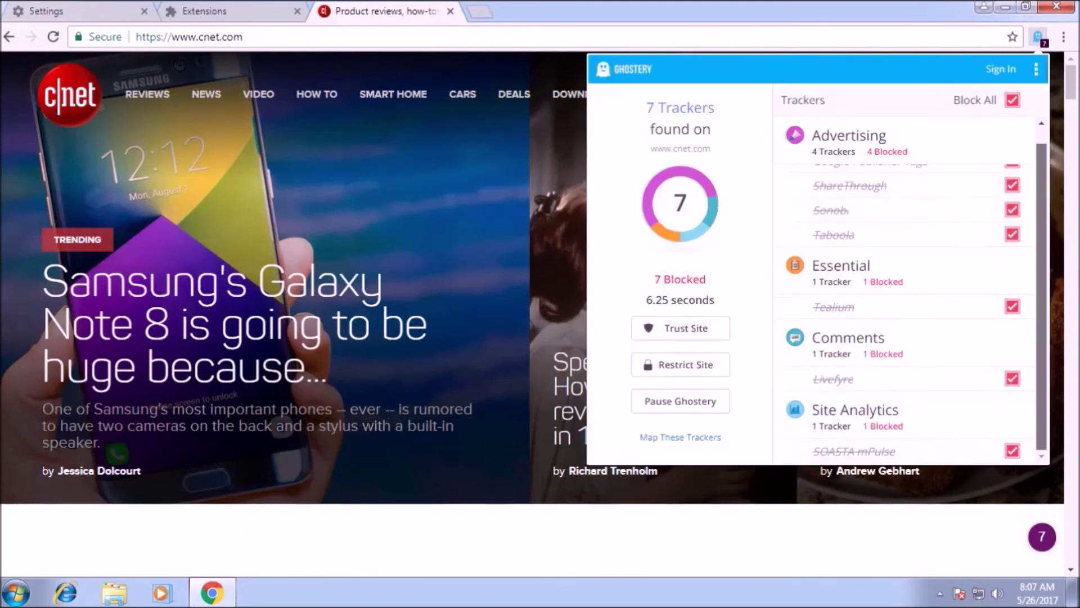
scroll(917, 296, "up", 1)
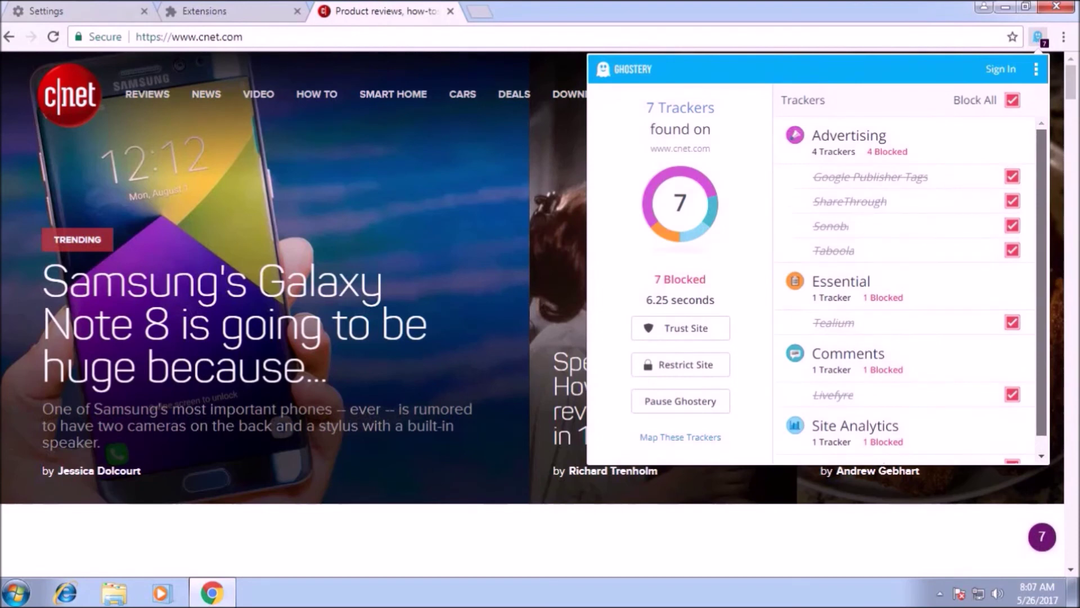
scroll(917, 296, "down", 1)
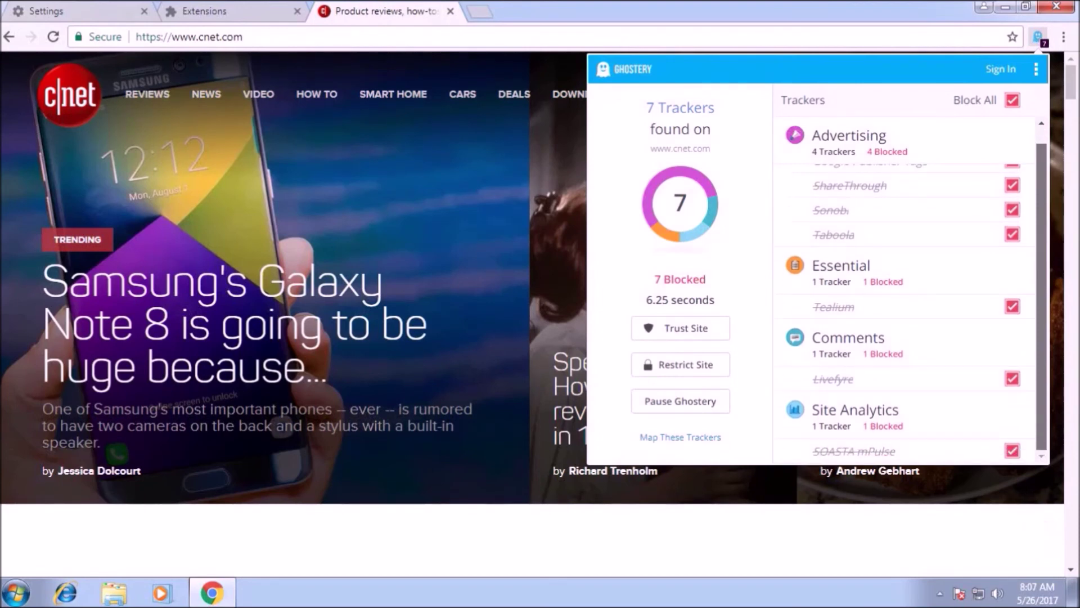
scroll(906, 296, "up", 1)
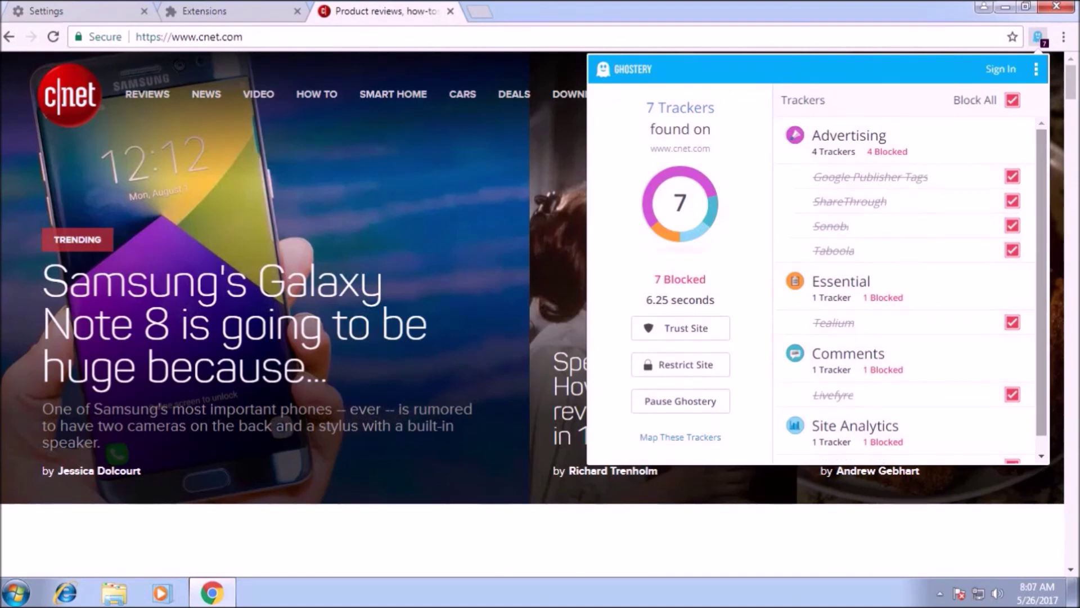
scroll(906, 296, "down", 1)
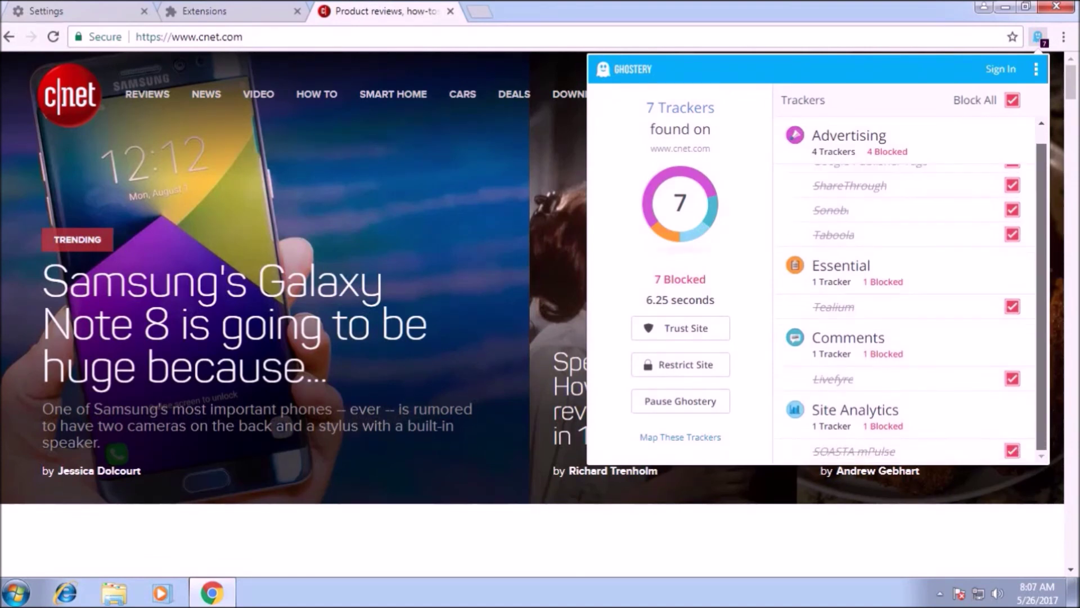
scroll(906, 296, "up", 1)
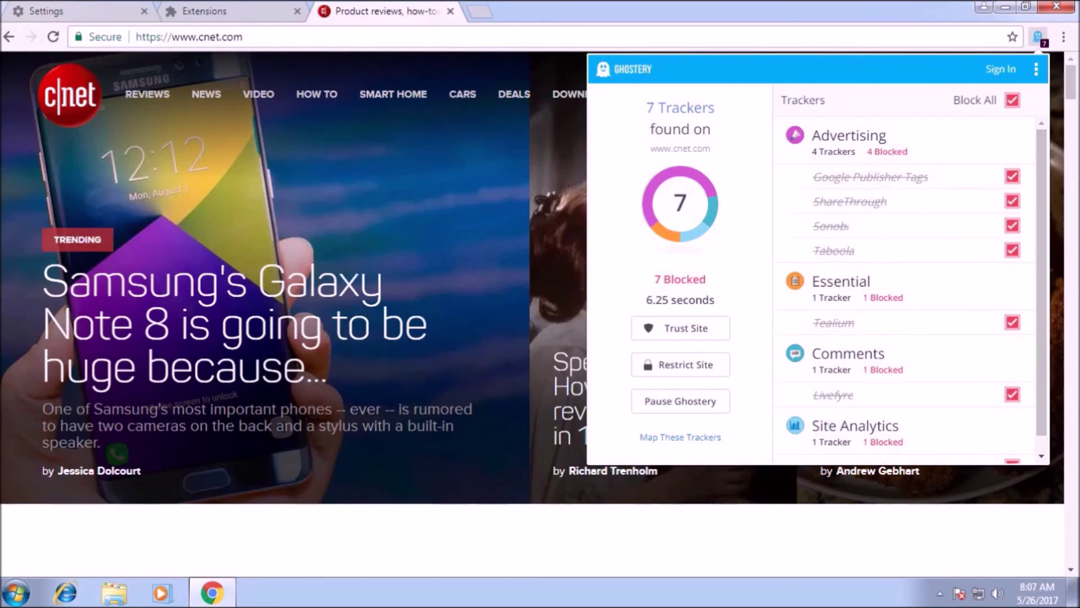
key("Escape")
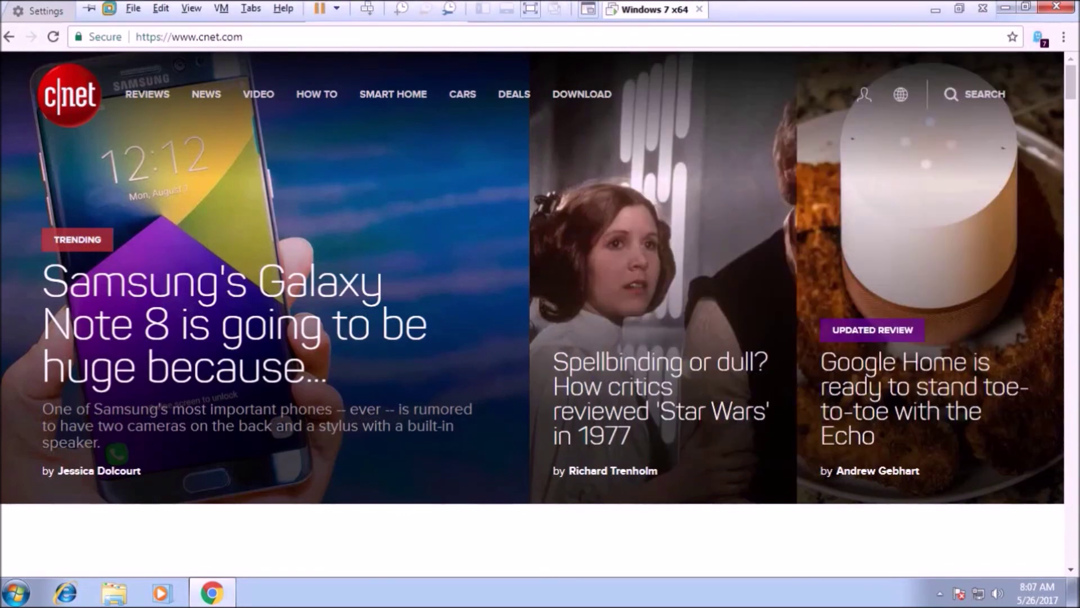
scroll(540, 276, "down", 8)
scroll(540, 314, "up", 8)
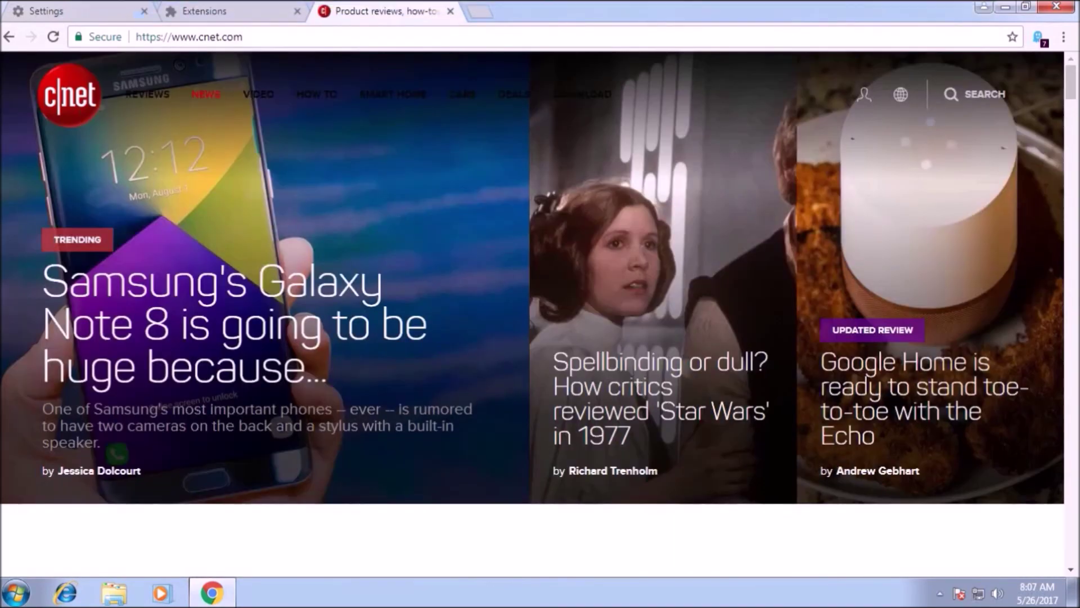
Check the Extensions page, then reopen Ghostery's panel on CNET showing Advertising 4 of 4 blocked
key("ctrl+shift+Tab")
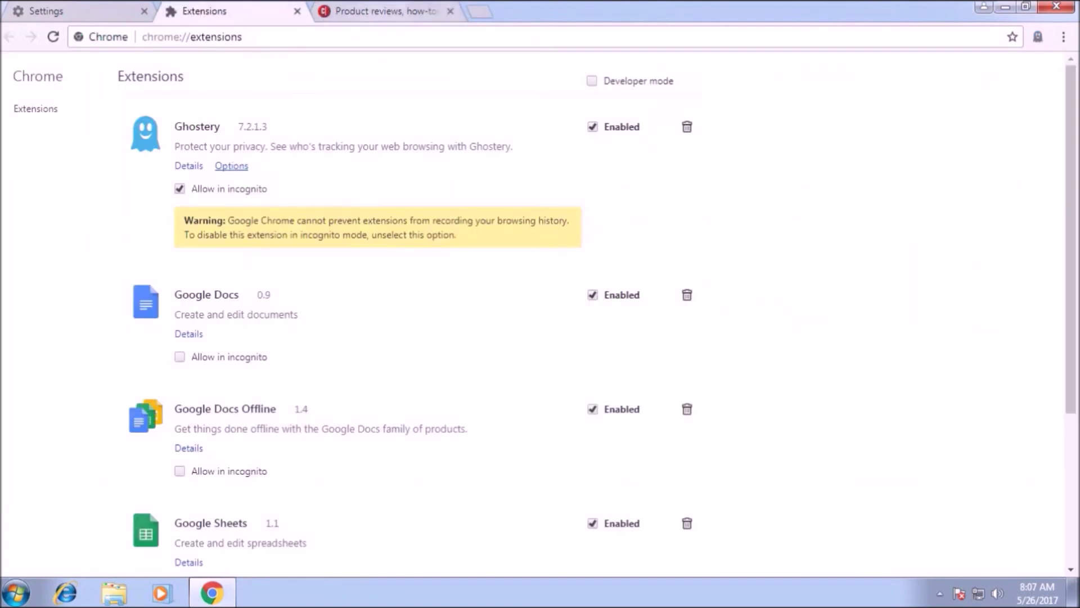
left_click(383, 11)
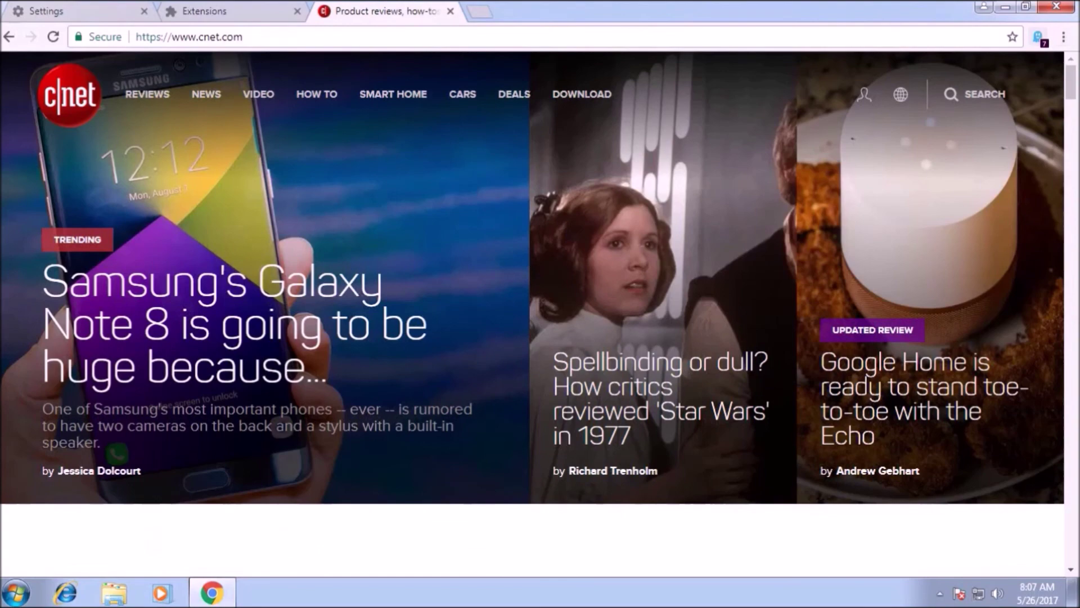
left_click(1039, 37)
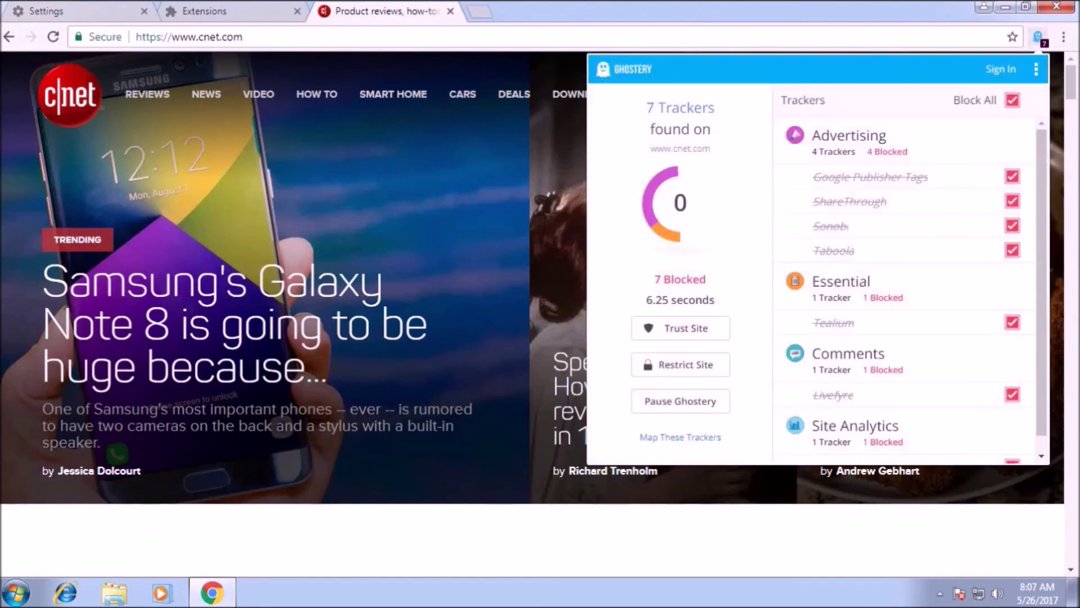